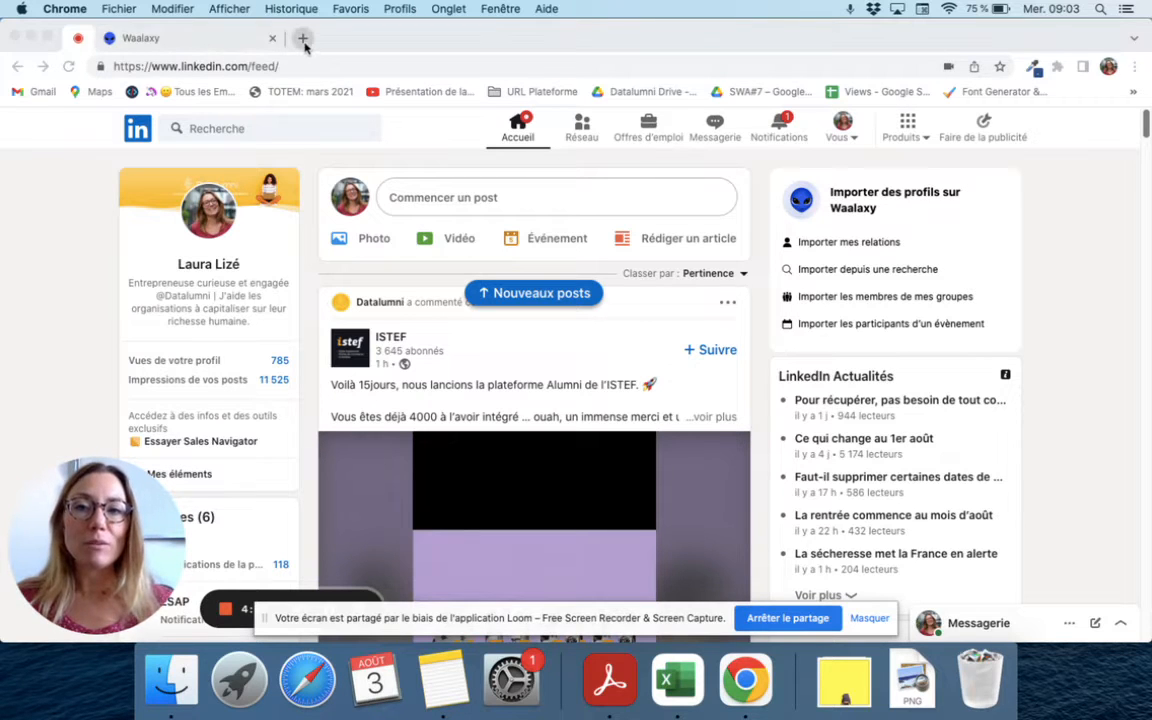
Switch to Waalaxy and create a new prospect list named FACO
left_click(235, 47)
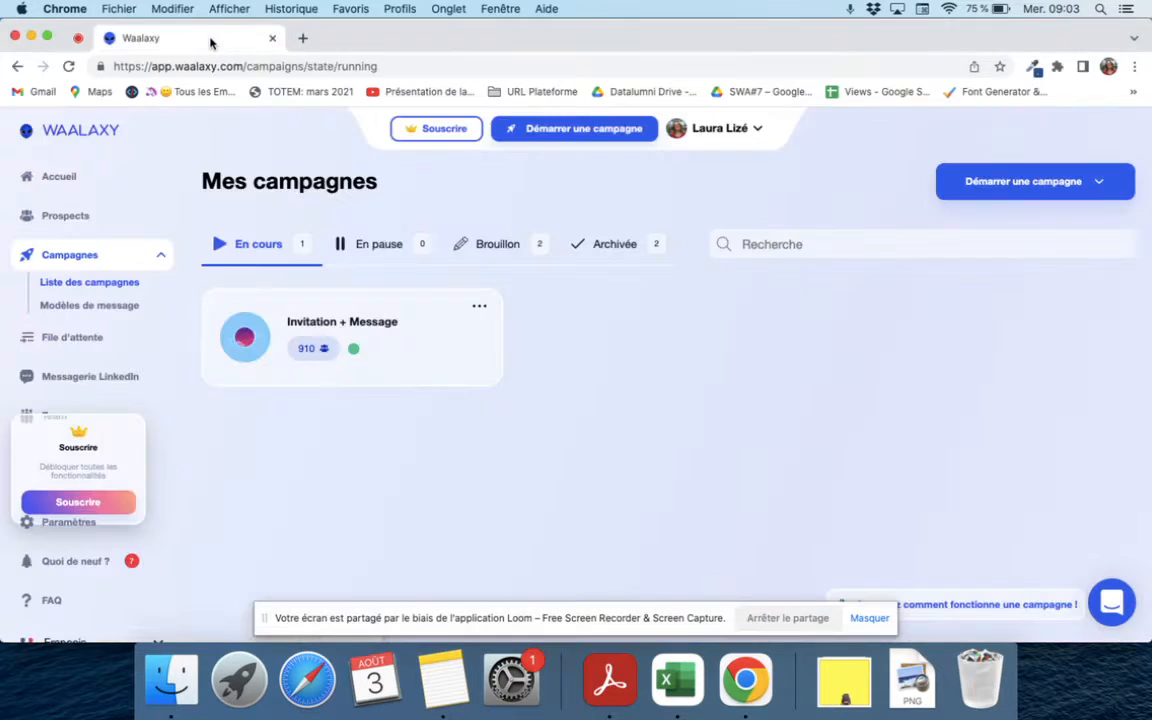
left_click(303, 40)
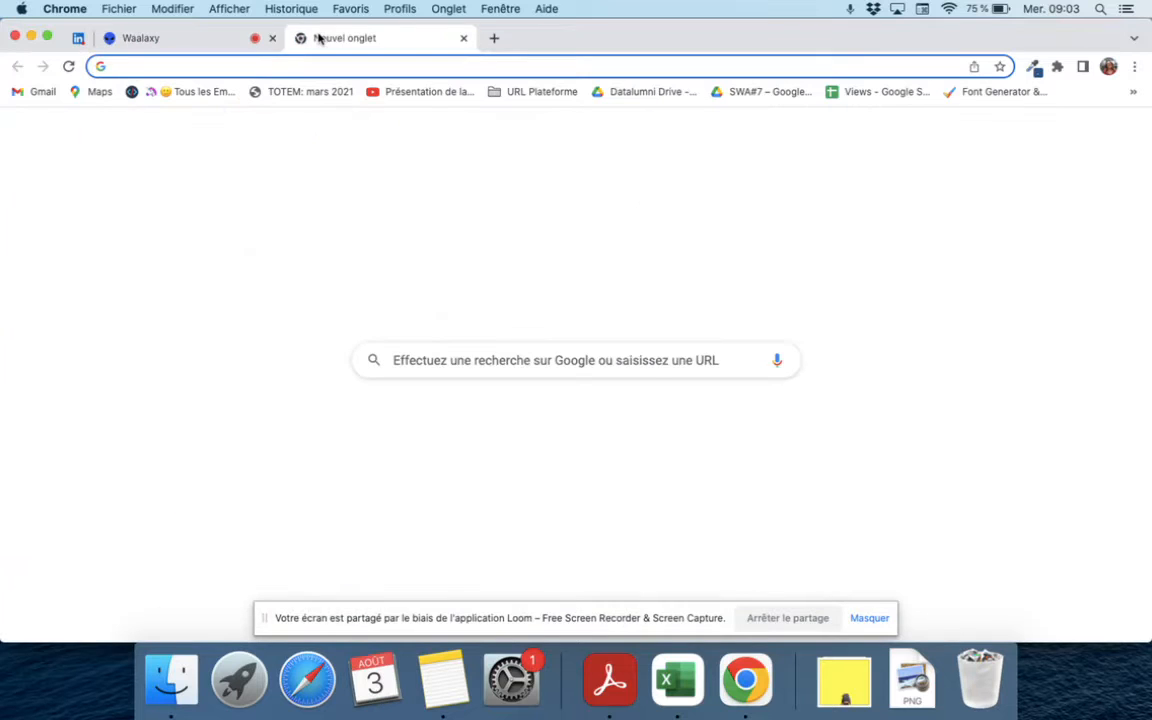
left_click(195, 45)
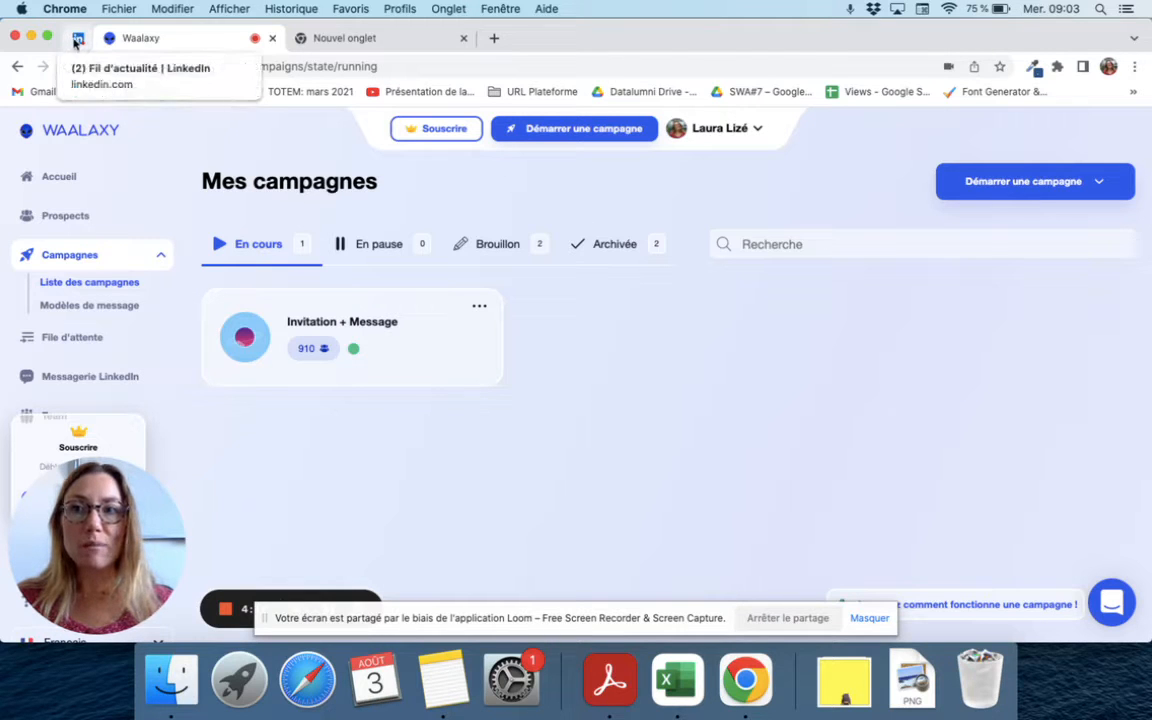
left_click(106, 216)
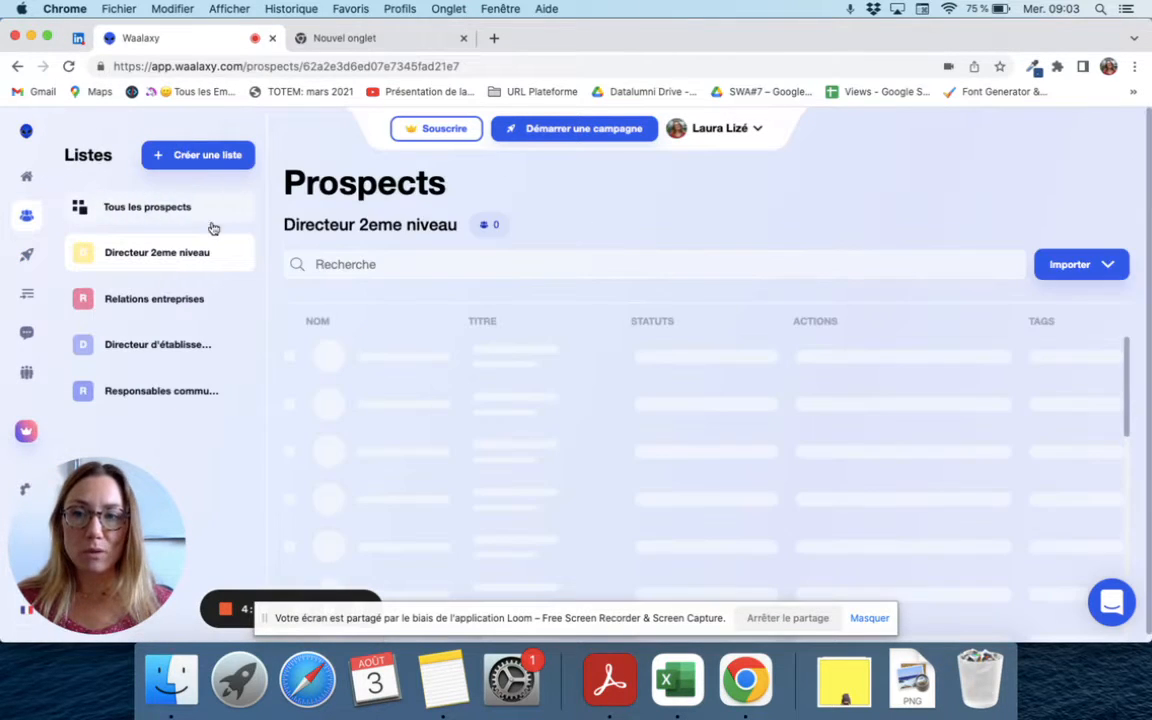
left_click(233, 160)
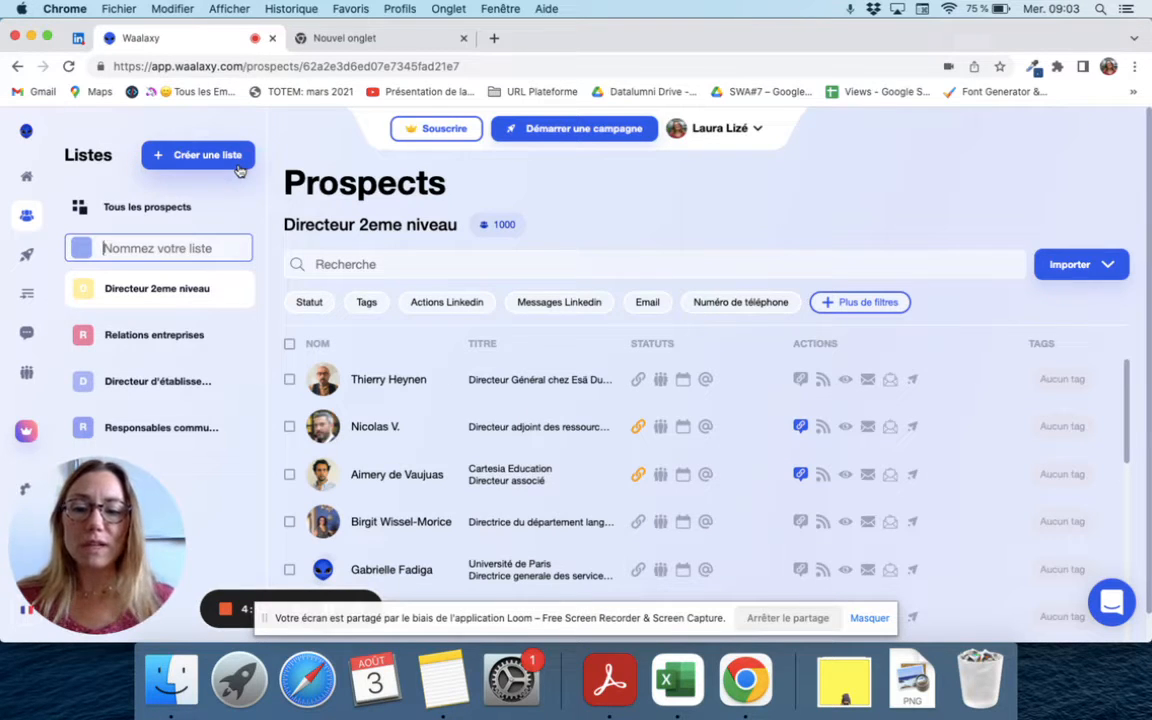
type("FACO")
key("Return")
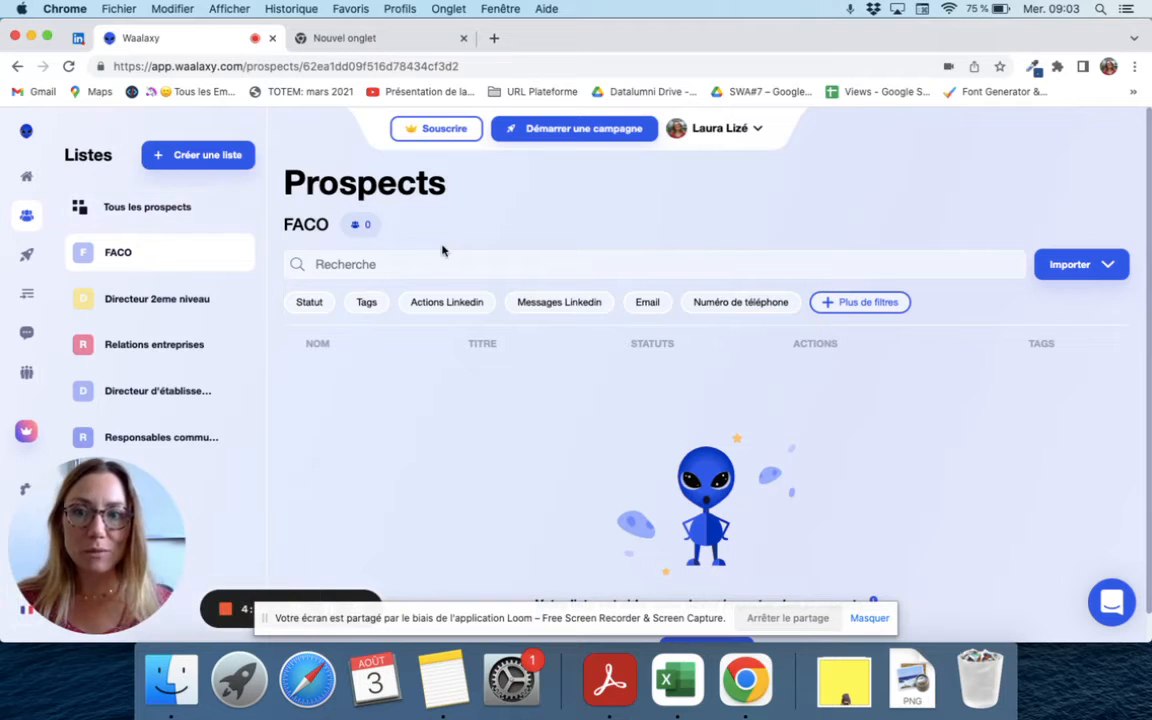
Start a prospect import from a LinkedIn people search and filter the results by the school FACO PARIS
left_click(1070, 266)
left_click(1064, 311)
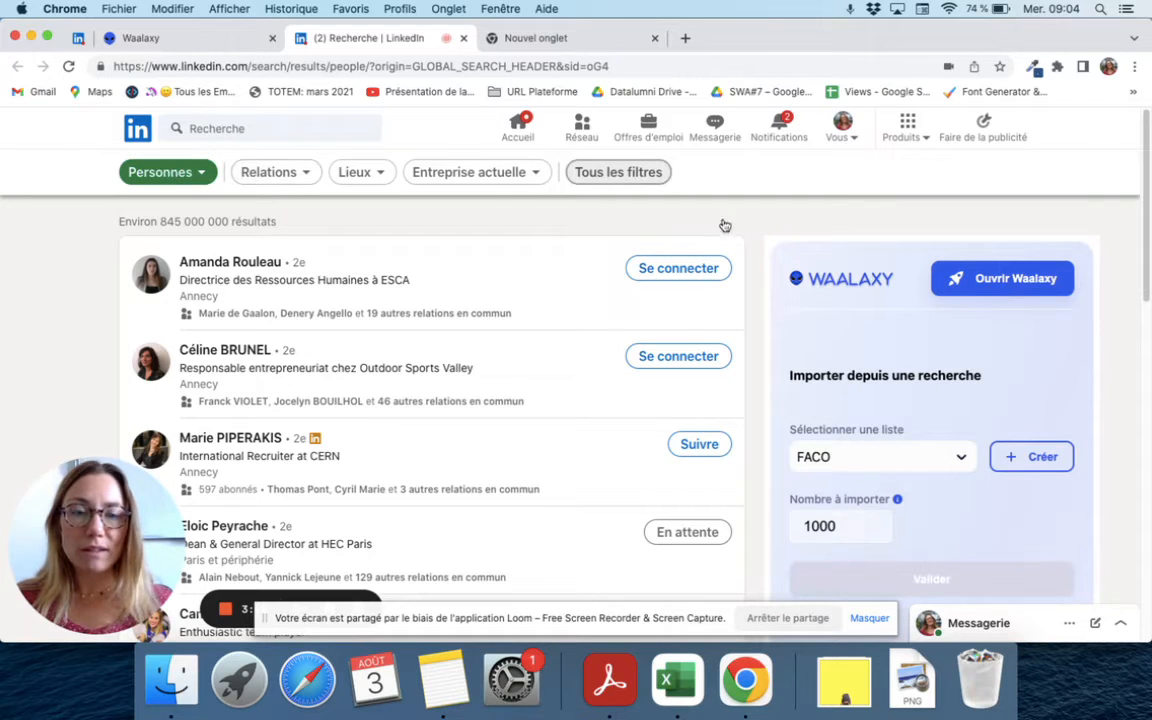
scroll(918, 373, "down", 3)
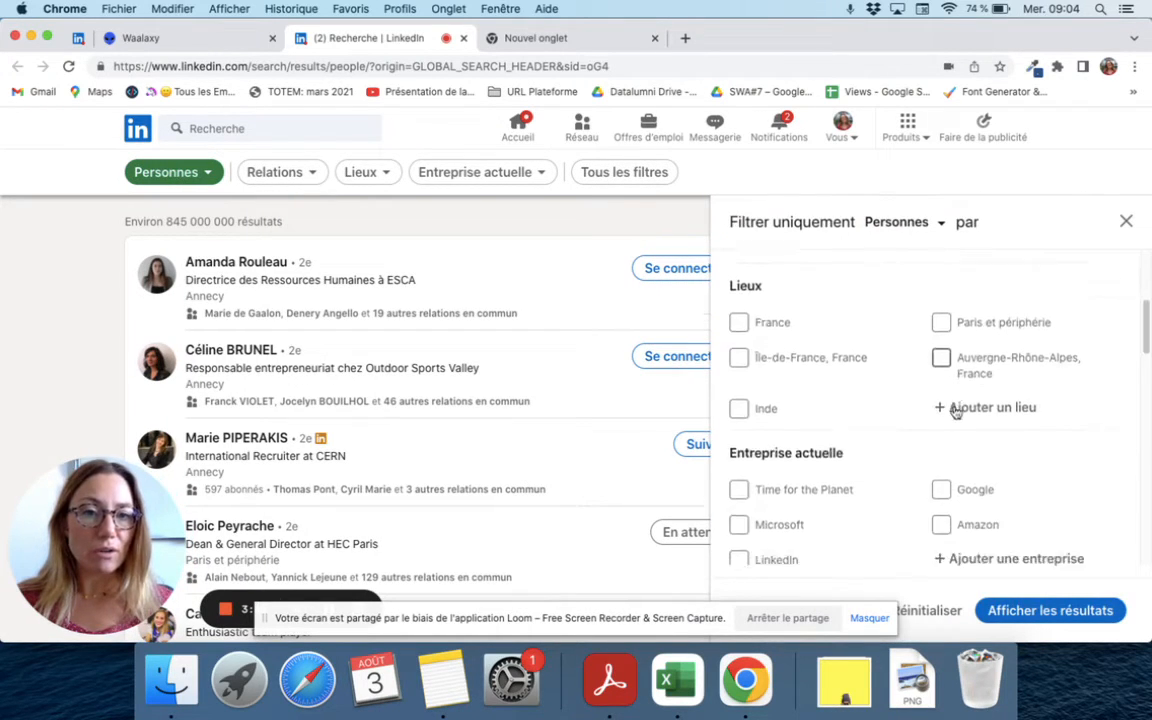
scroll(955, 410, "down", 10)
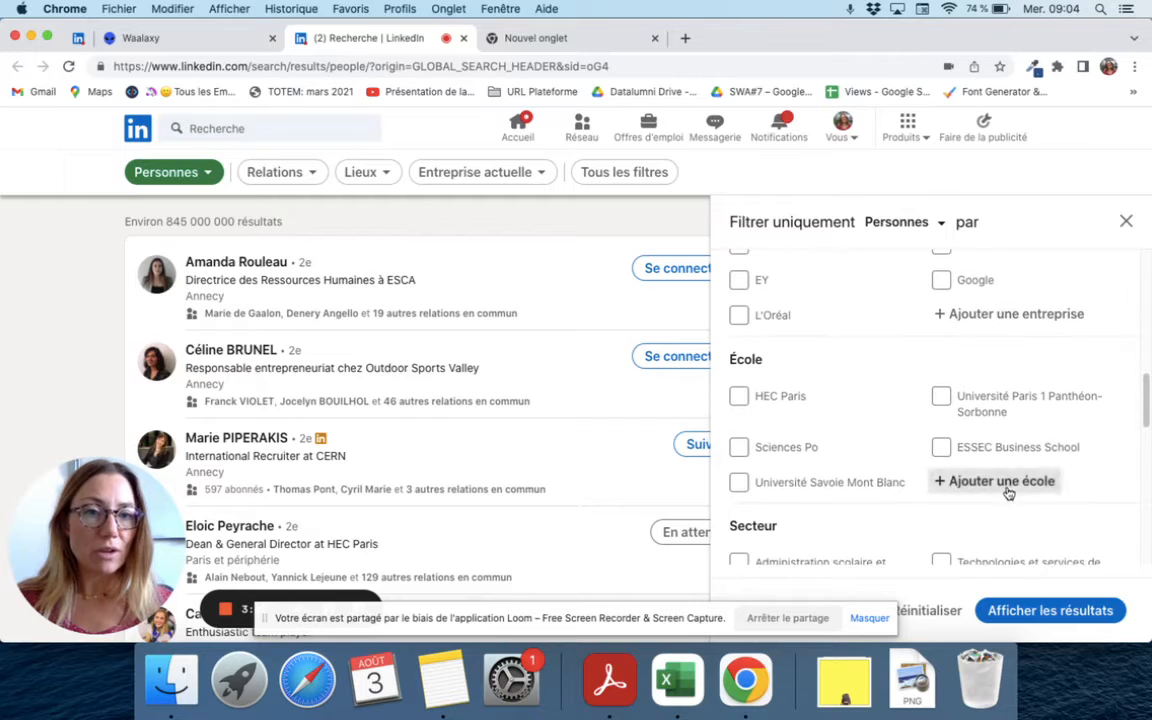
left_click(1005, 485)
type("faco")
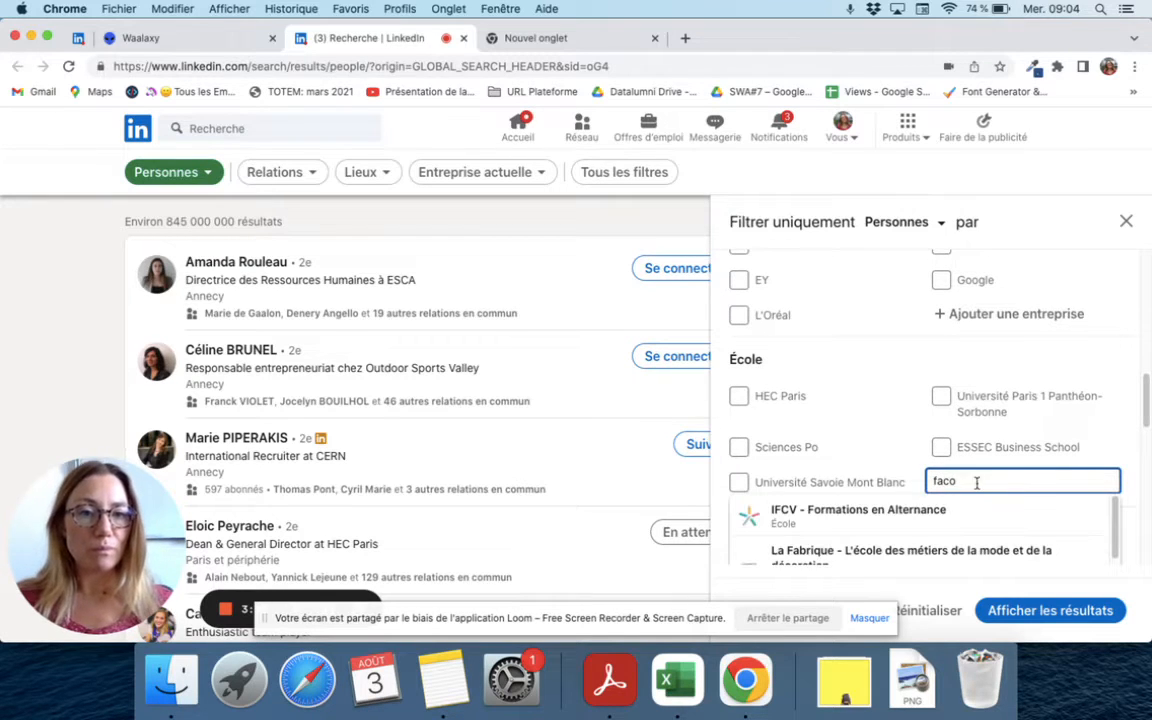
left_click(840, 508)
left_click(1050, 610)
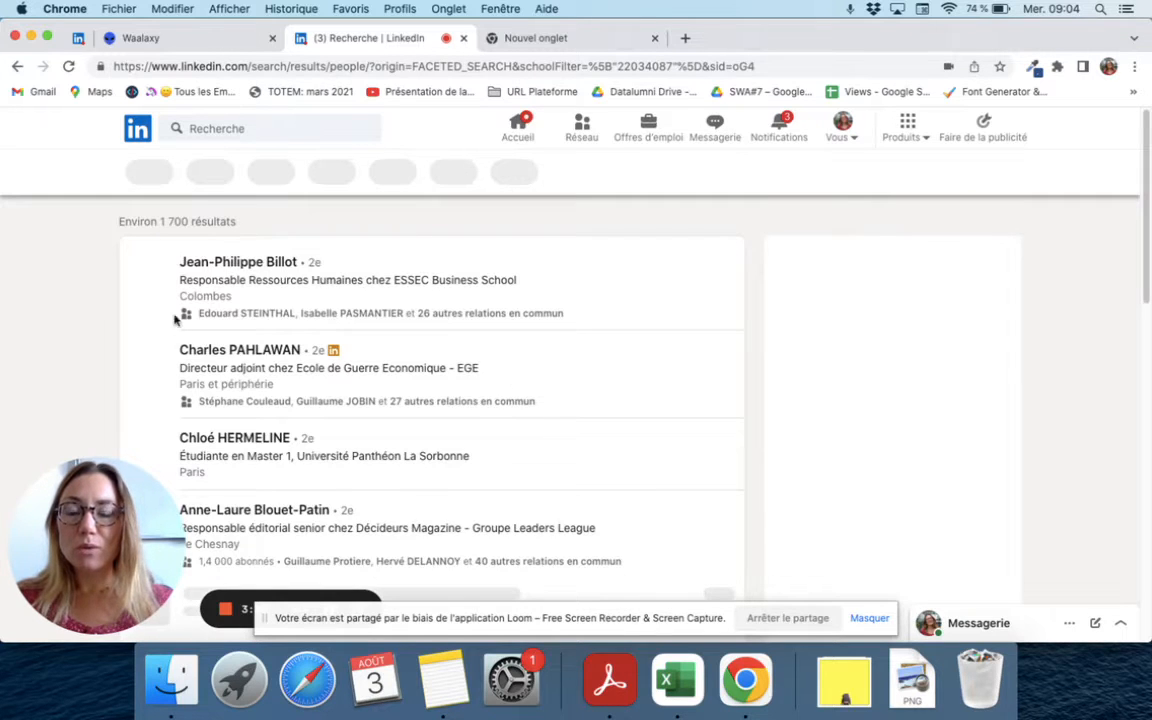
Import 1000 search results into the FACO list with the Waalaxy extension, setting the start page to 1
left_click(1057, 67)
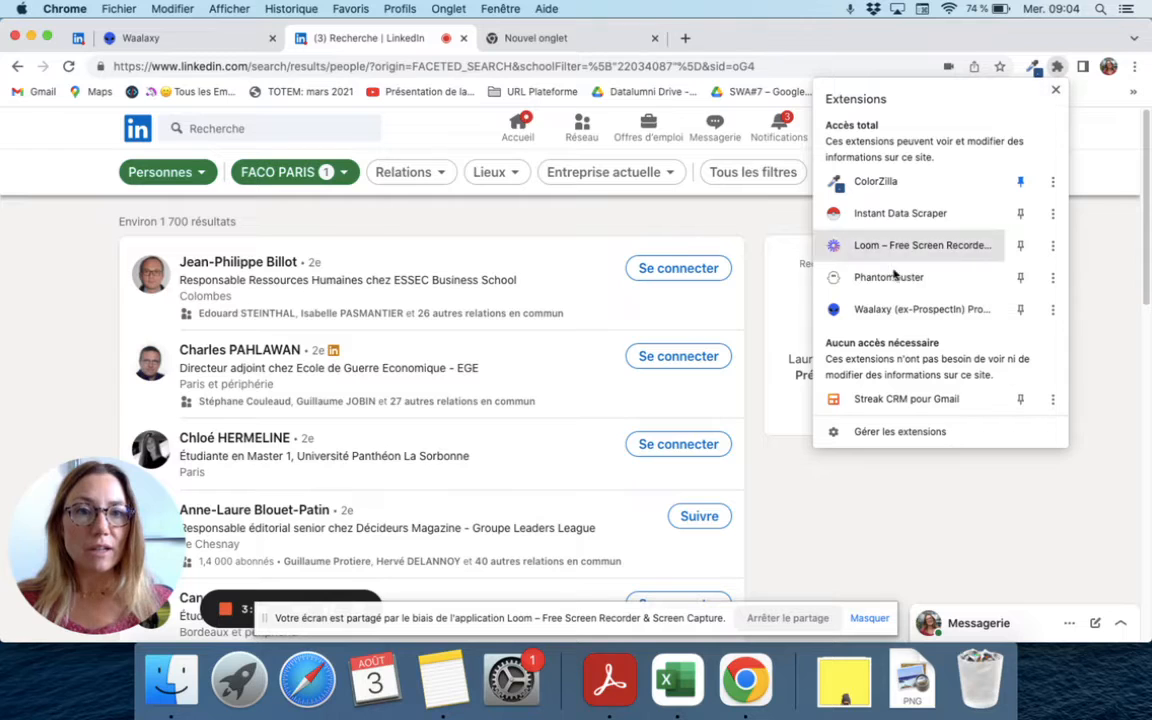
left_click(836, 310)
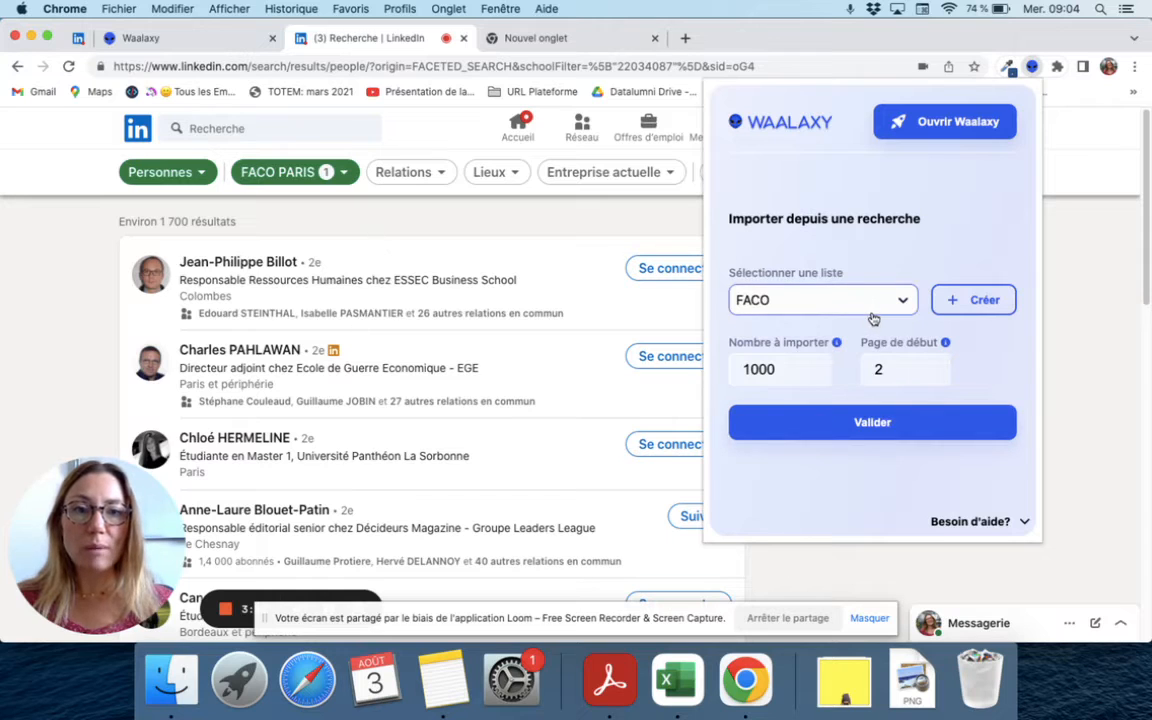
left_click(891, 370)
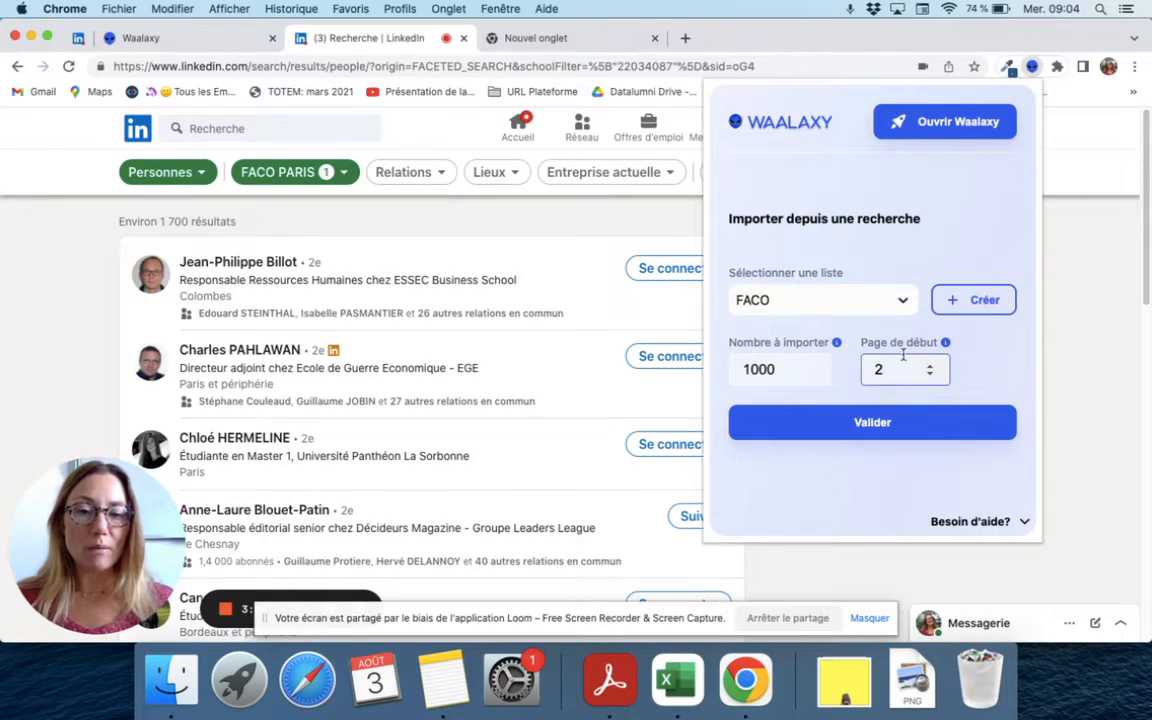
key("BackSpace")
type("11")
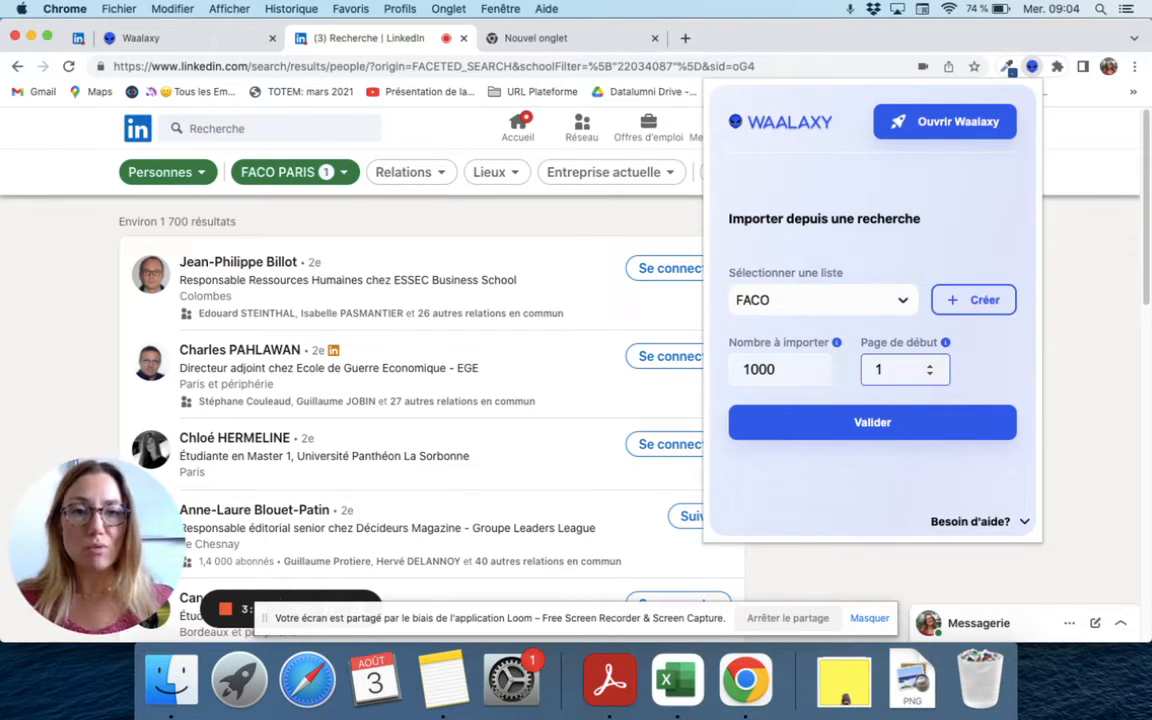
left_click(843, 421)
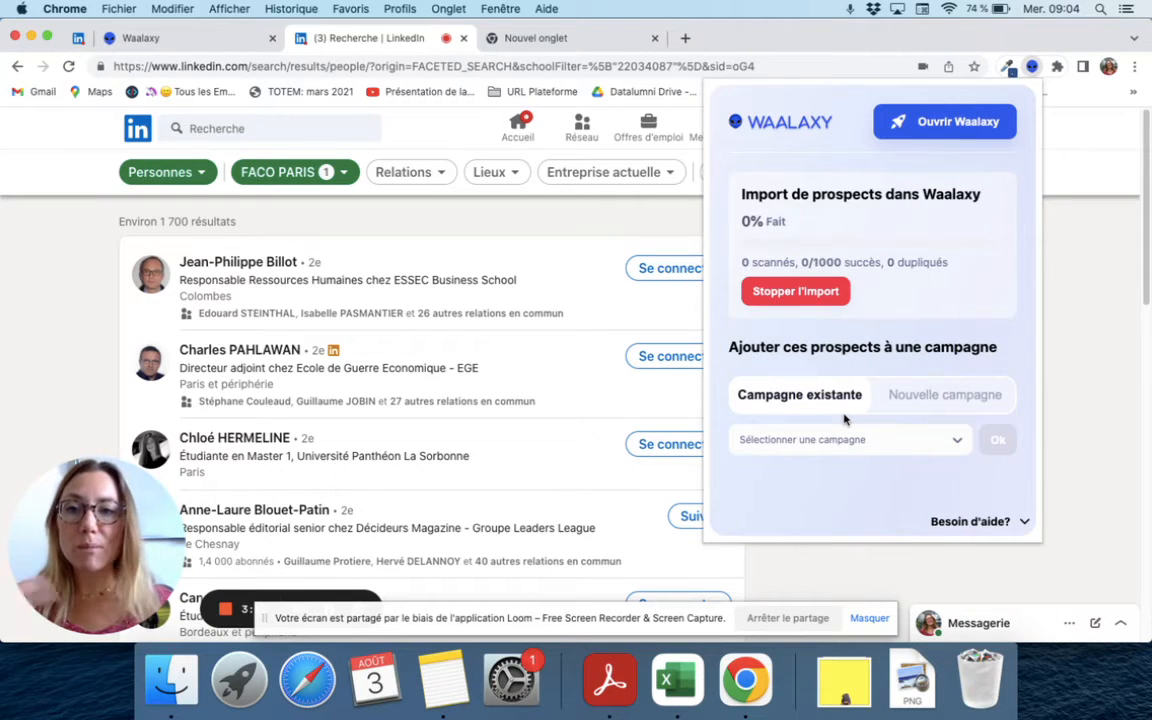
scroll(520, 352, "down", 9)
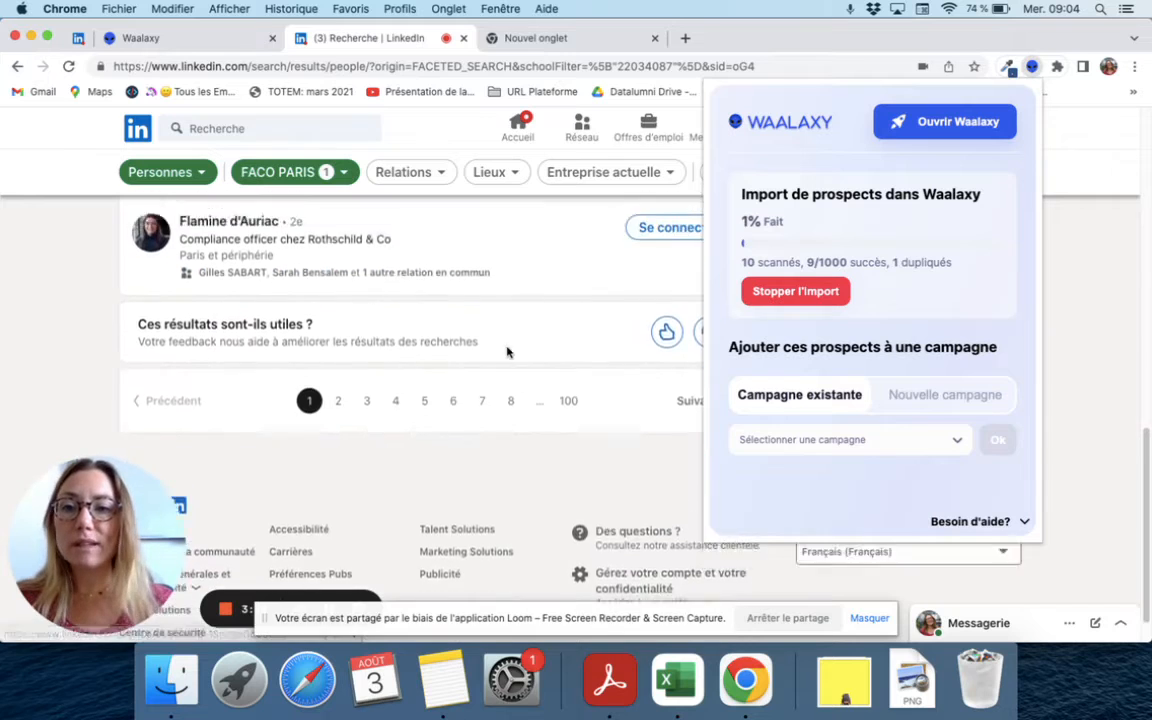
scroll(507, 352, "up", 10)
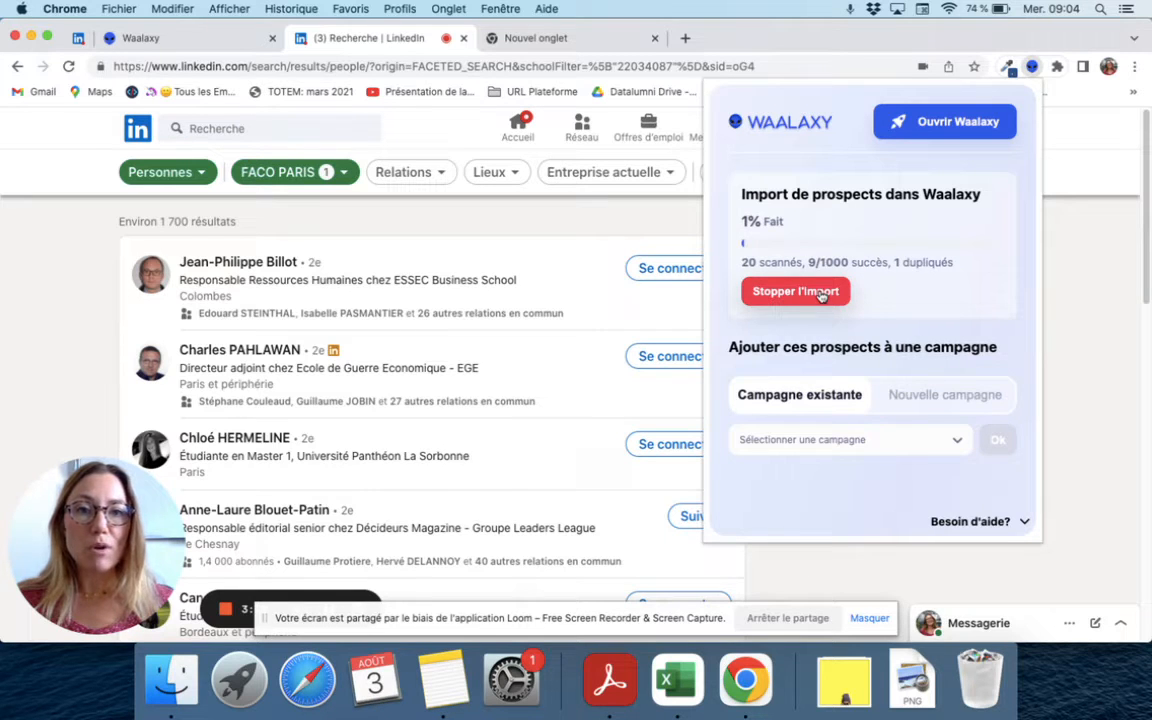
Return to the FACO list in Waalaxy and start a campaign by browsing the available sequences
left_click(155, 42)
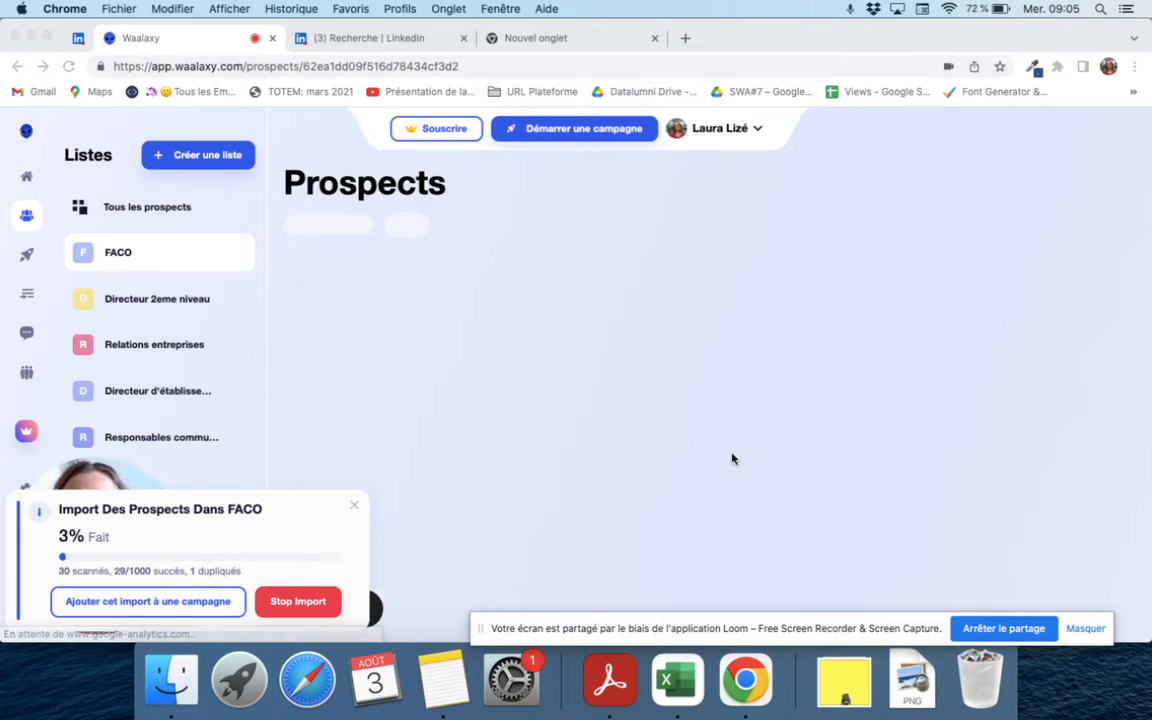
scroll(599, 285, "down", 1)
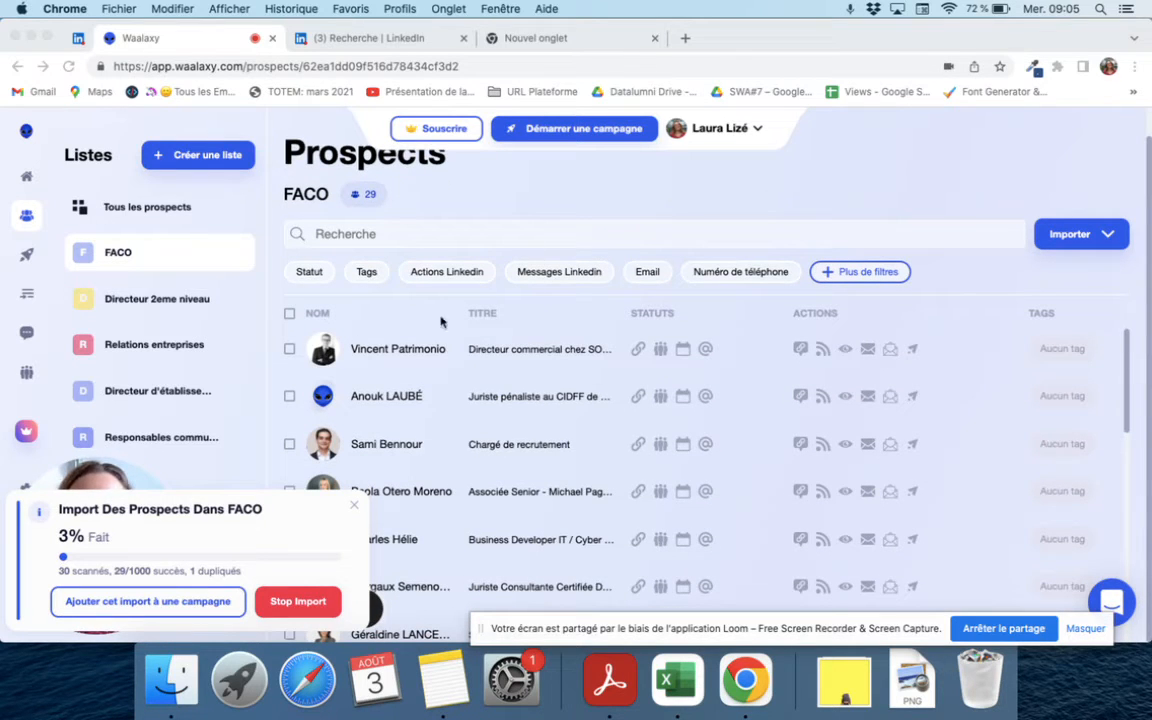
left_click(27, 259)
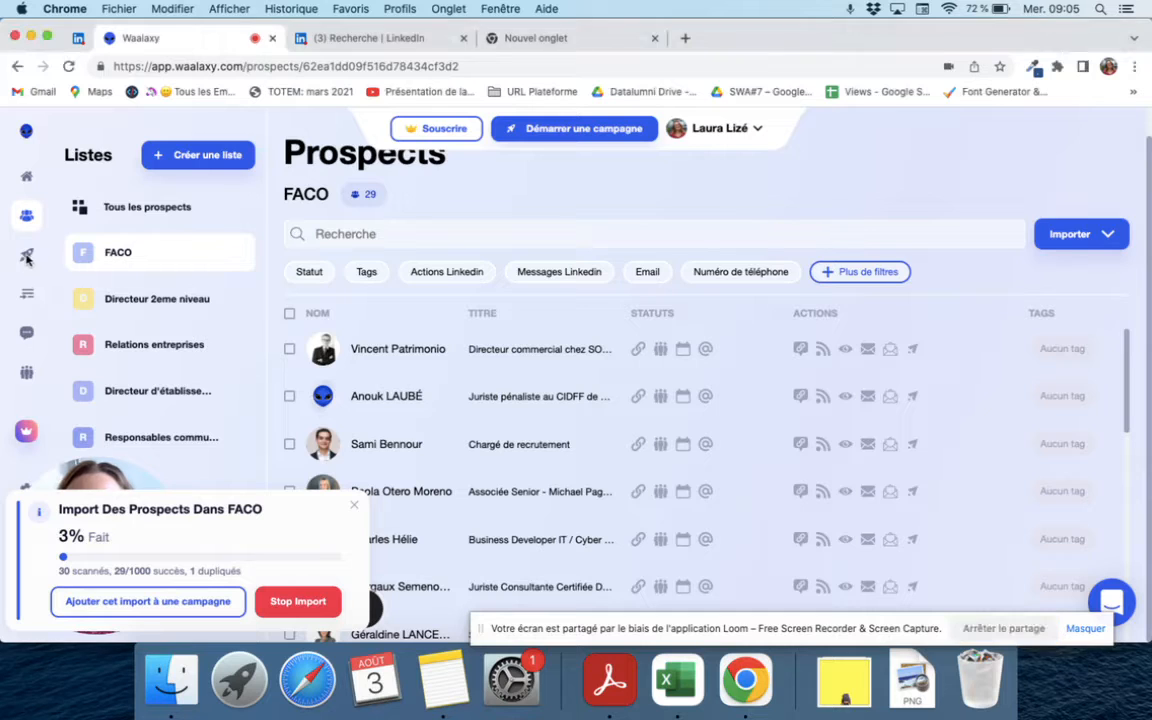
left_click(563, 131)
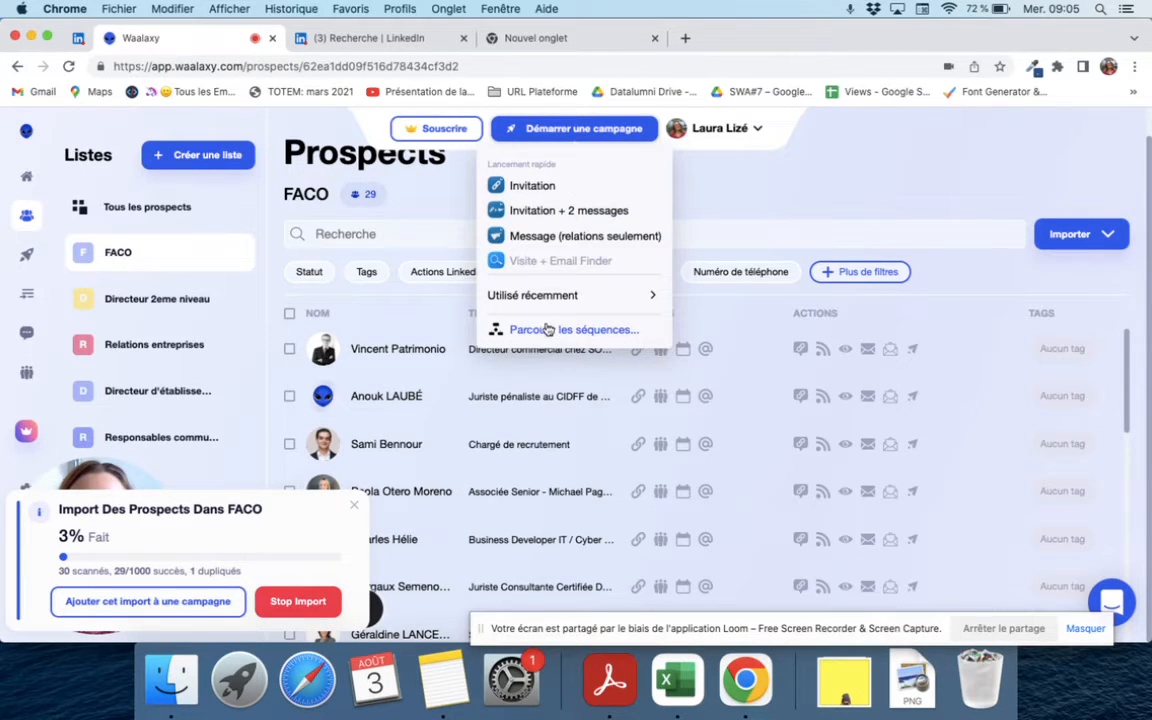
left_click(548, 330)
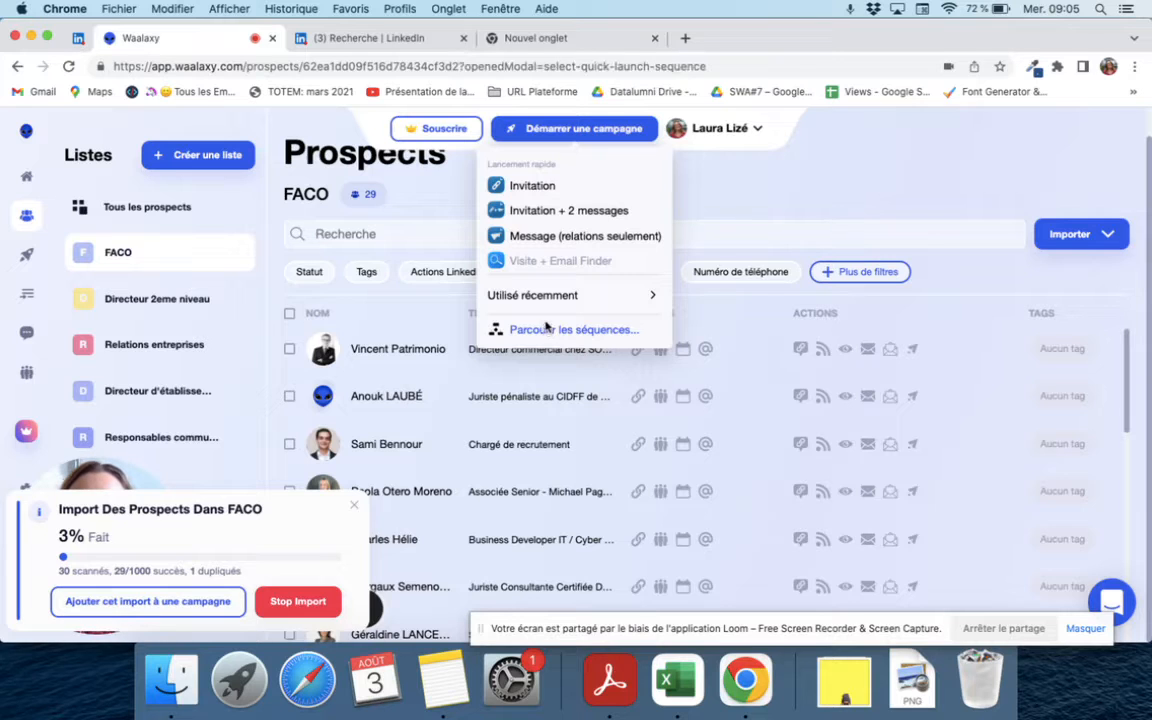
Search the sequences for "visit + invitation" and select the Visit + Invitation + Message sequence
left_click(455, 190)
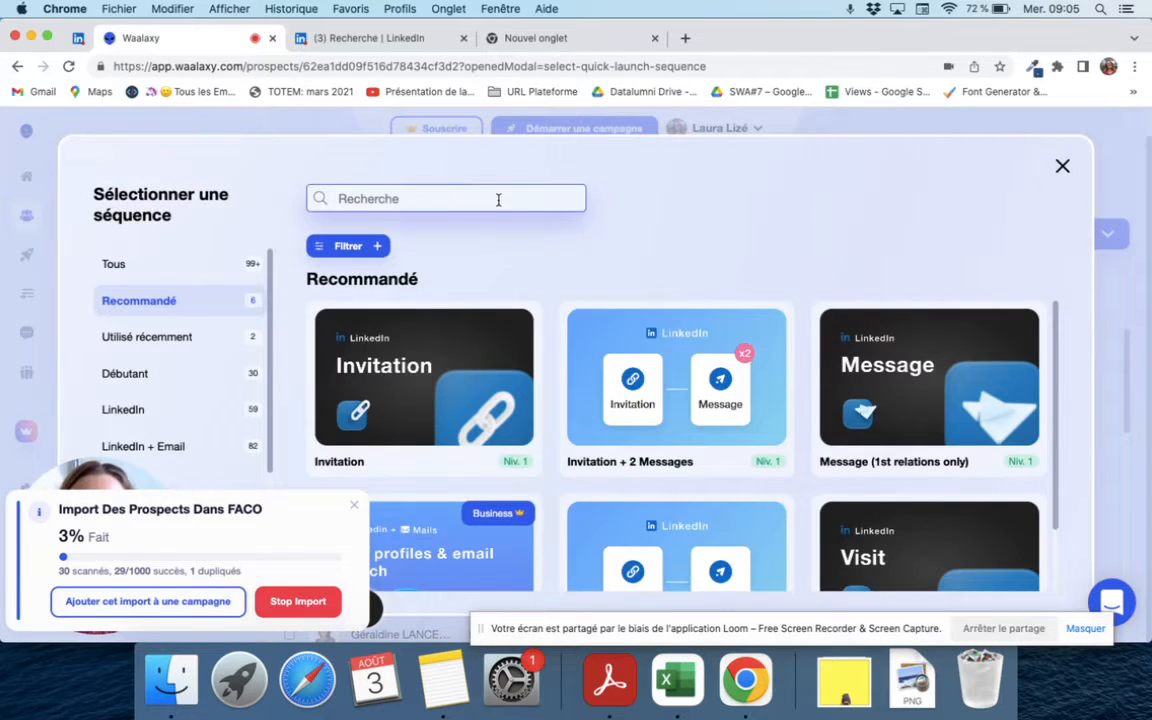
type("visit")
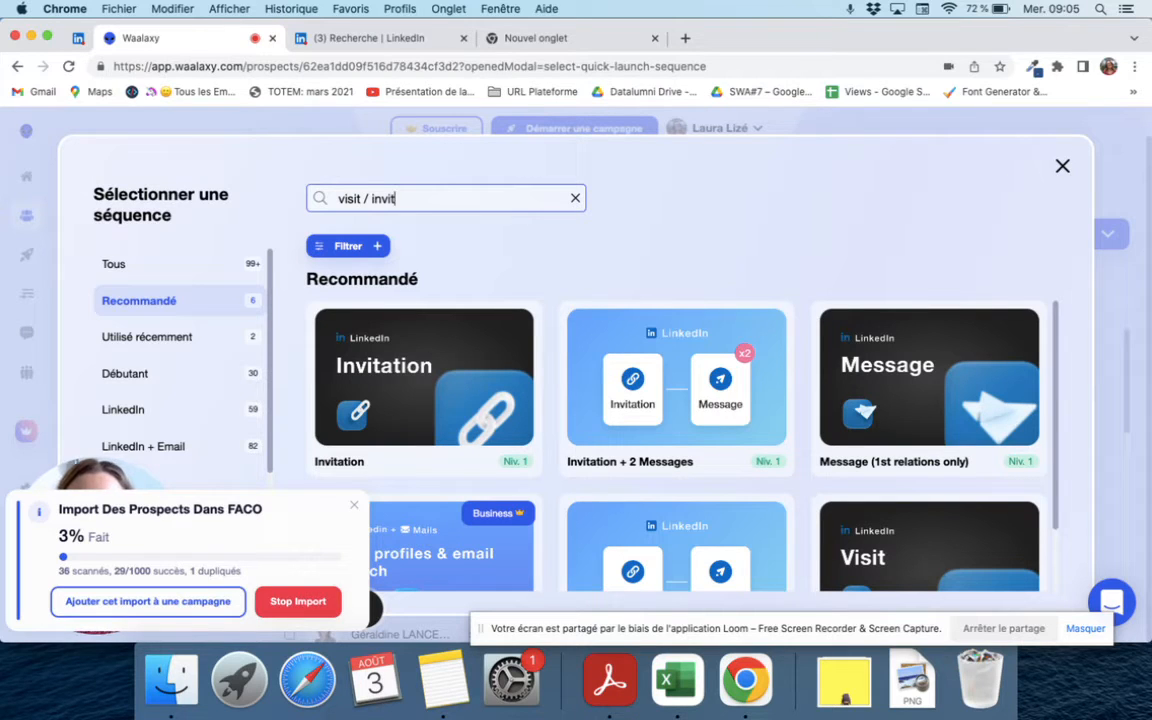
type(" / invit")
key("BackSpace")
key("BackSpace")
key("BackSpace")
key("BackSpace")
type("nvit")
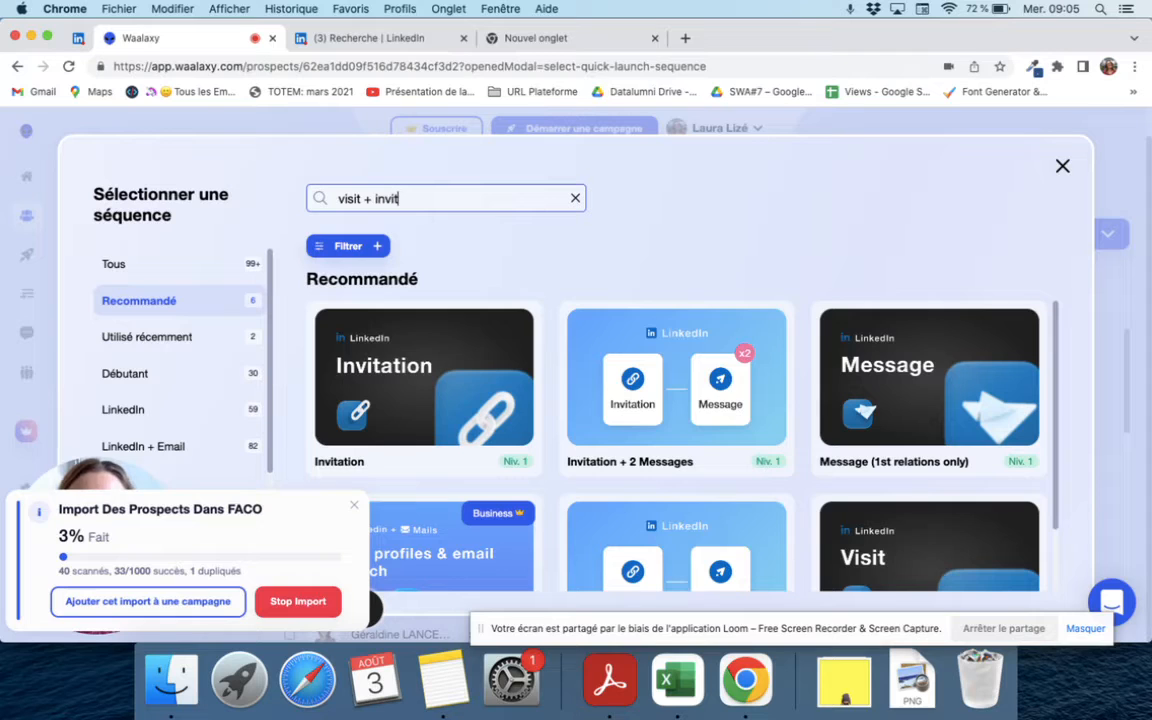
type("ation")
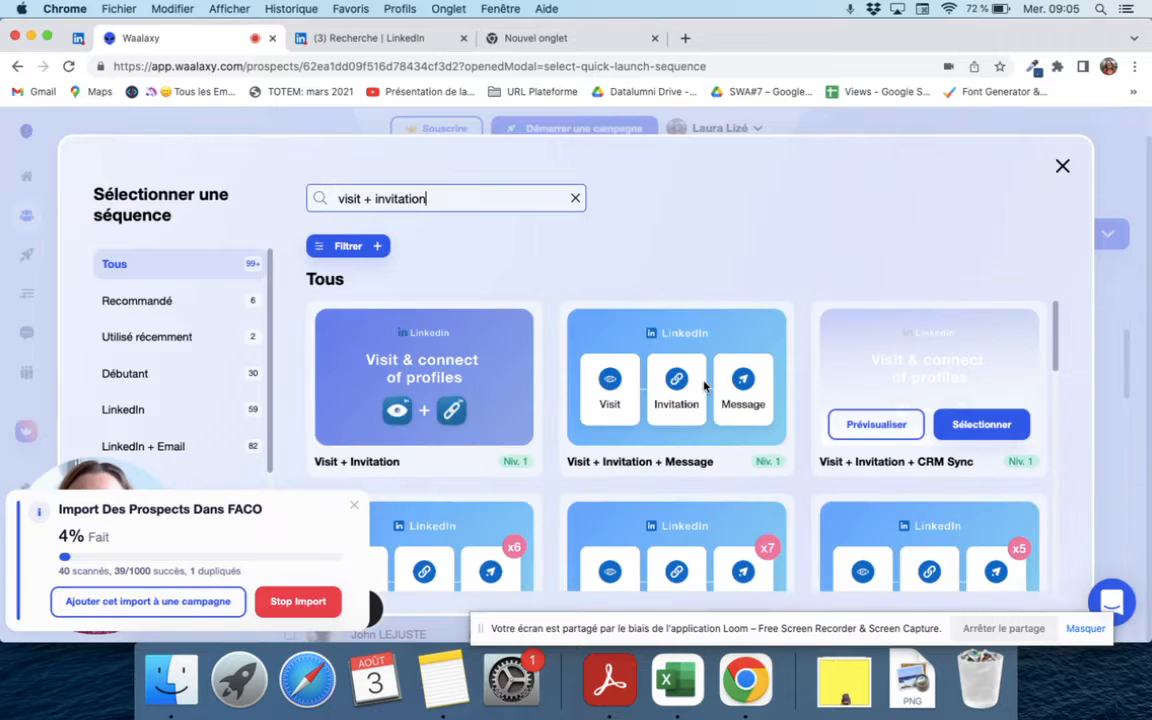
mouse_move(717, 422)
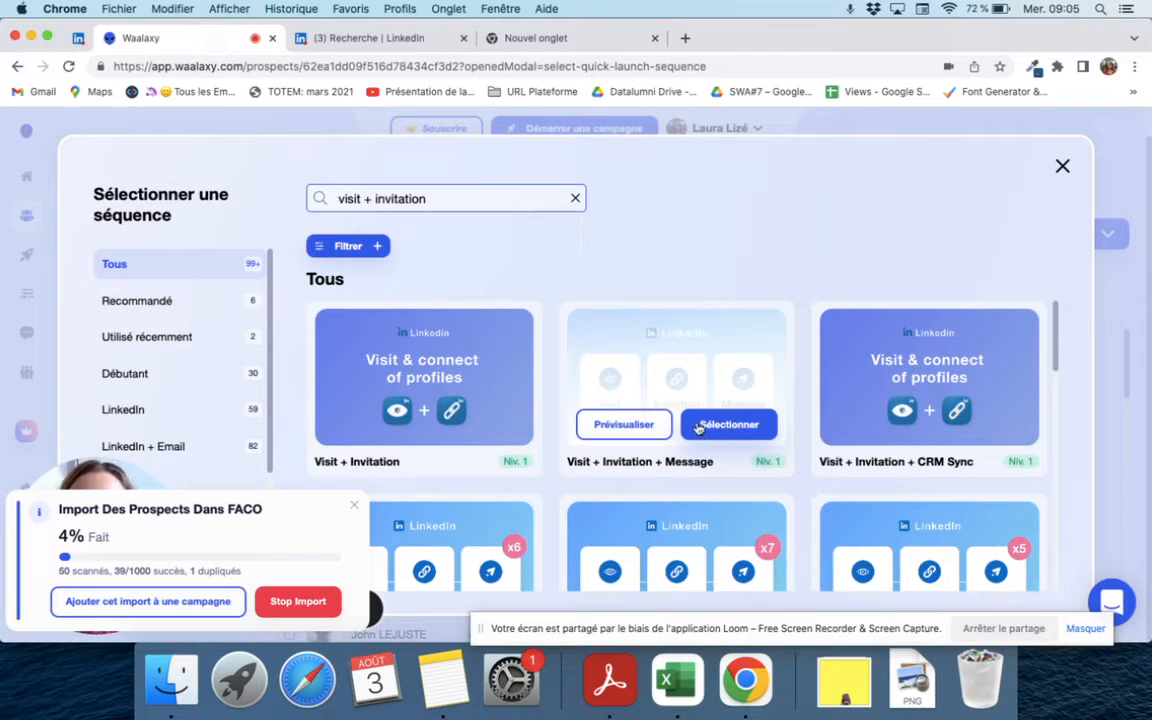
left_click(715, 428)
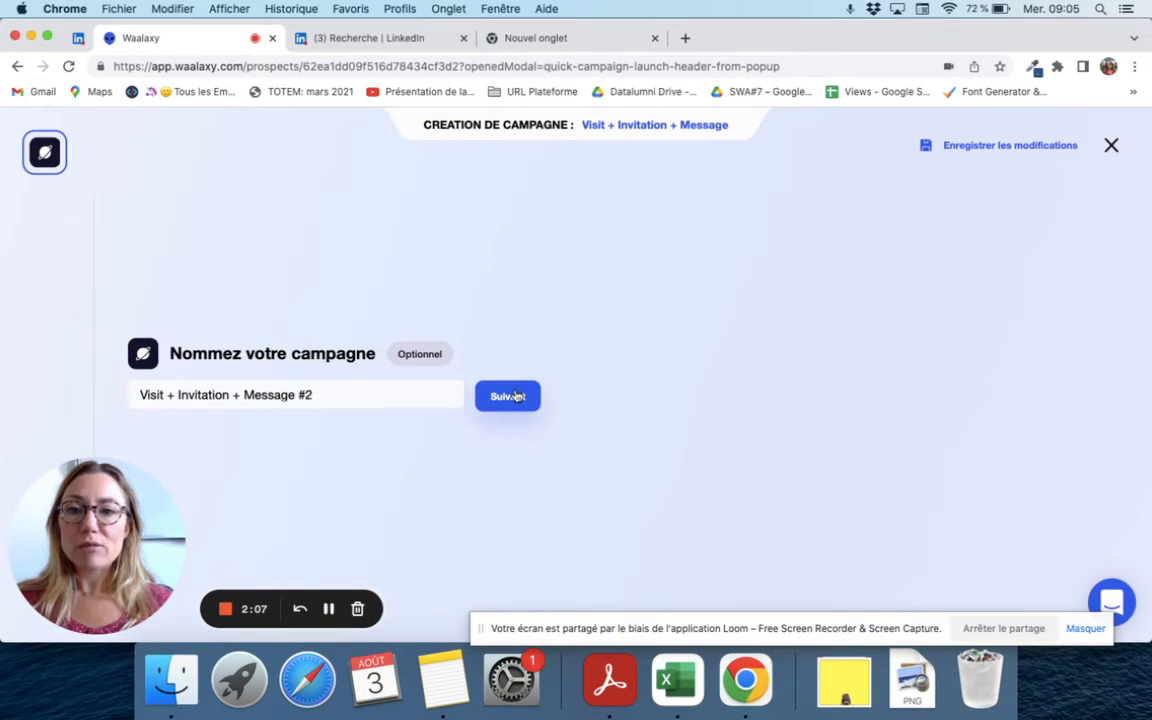
Accept the proposed campaign name and add all prospects from the FACO list to the campaign
left_click(512, 396)
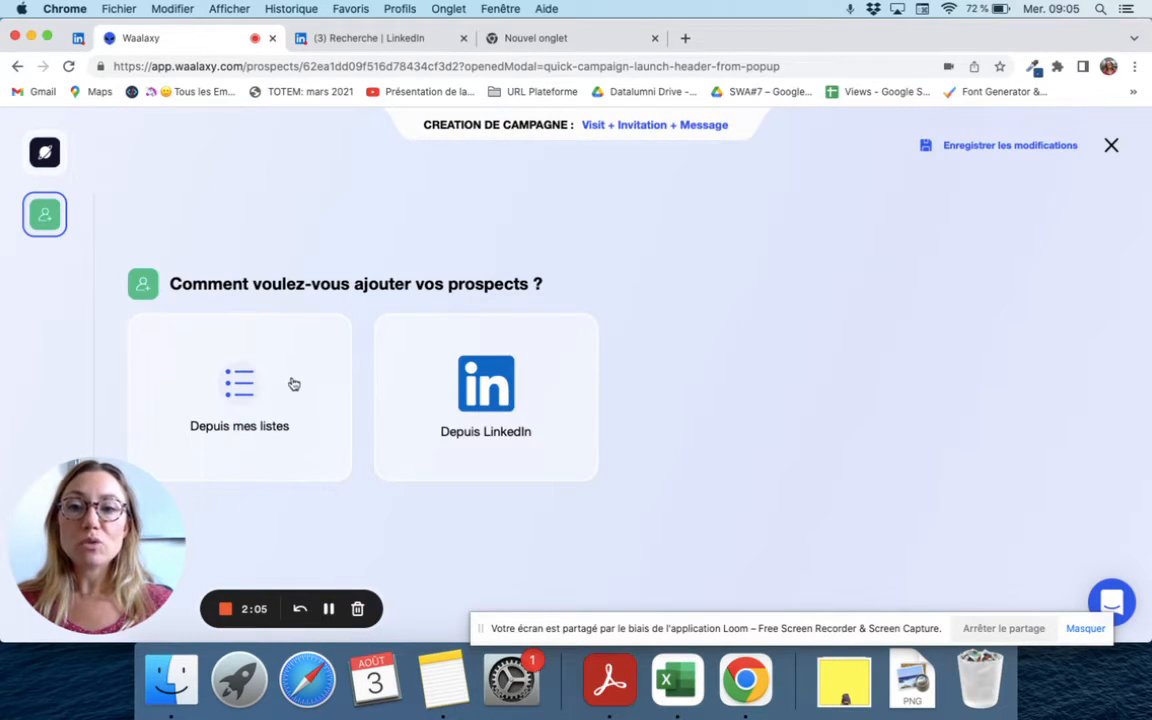
left_click(240, 385)
left_click(234, 384)
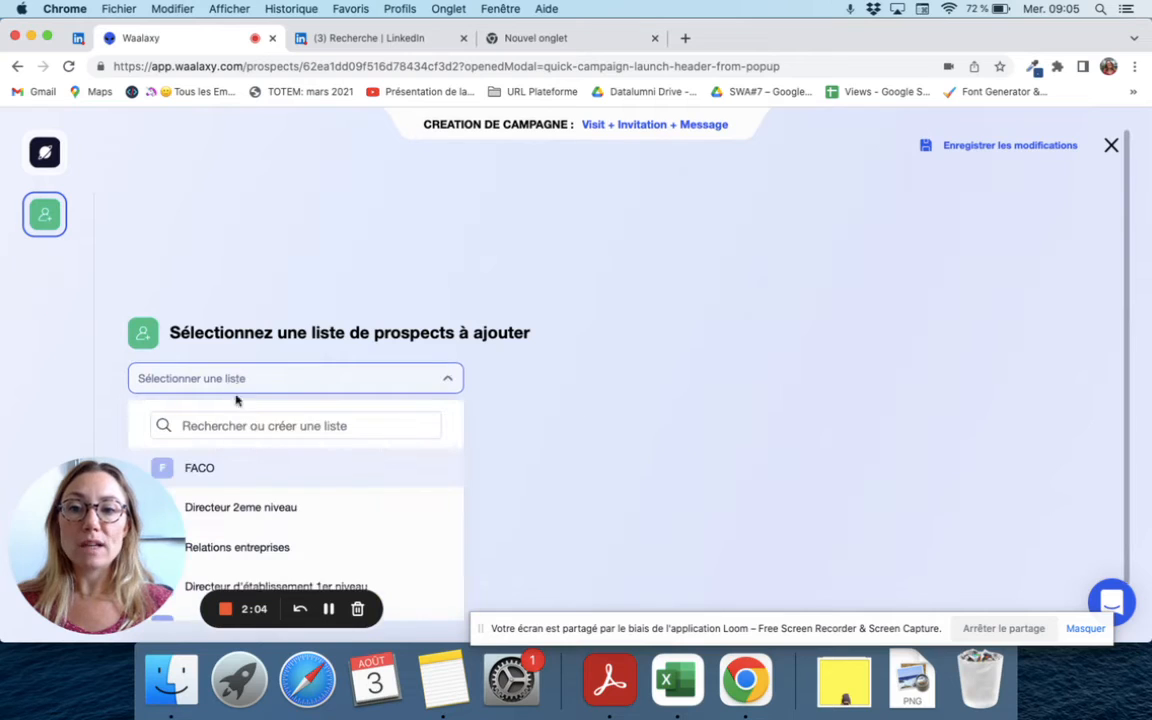
left_click(257, 476)
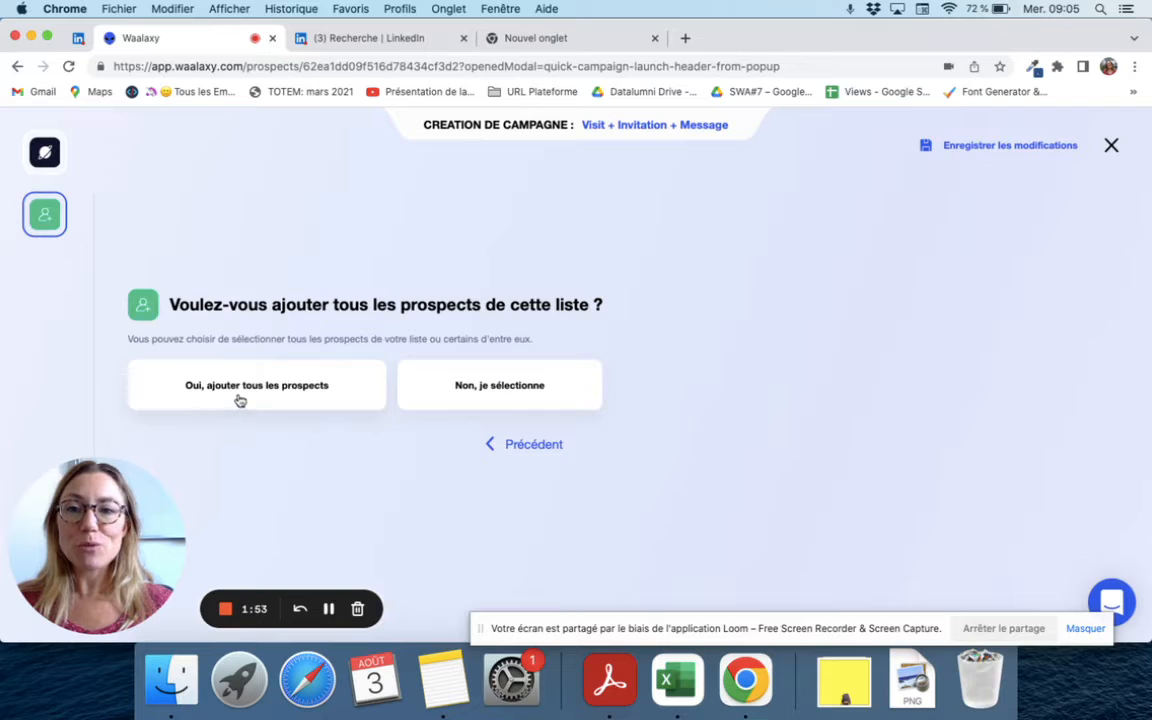
left_click(239, 400)
Keep the 1-day delay after the profile visit and continue without adding a note to the invitation
left_click(471, 411)
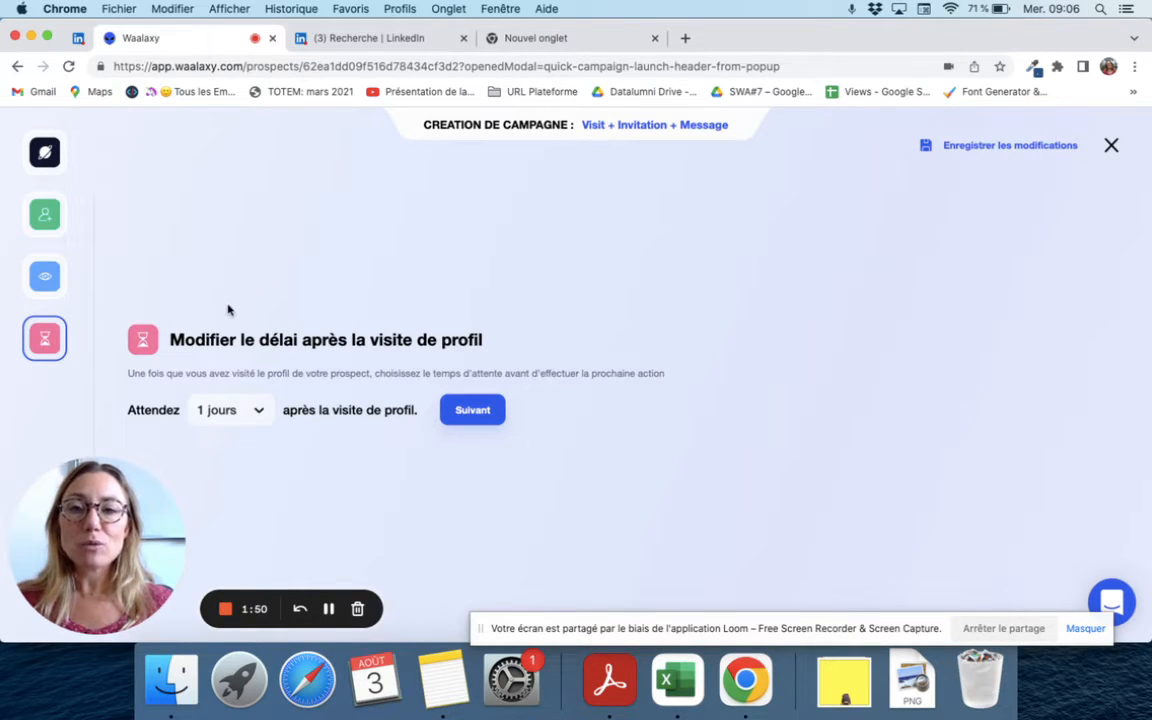
left_click(452, 411)
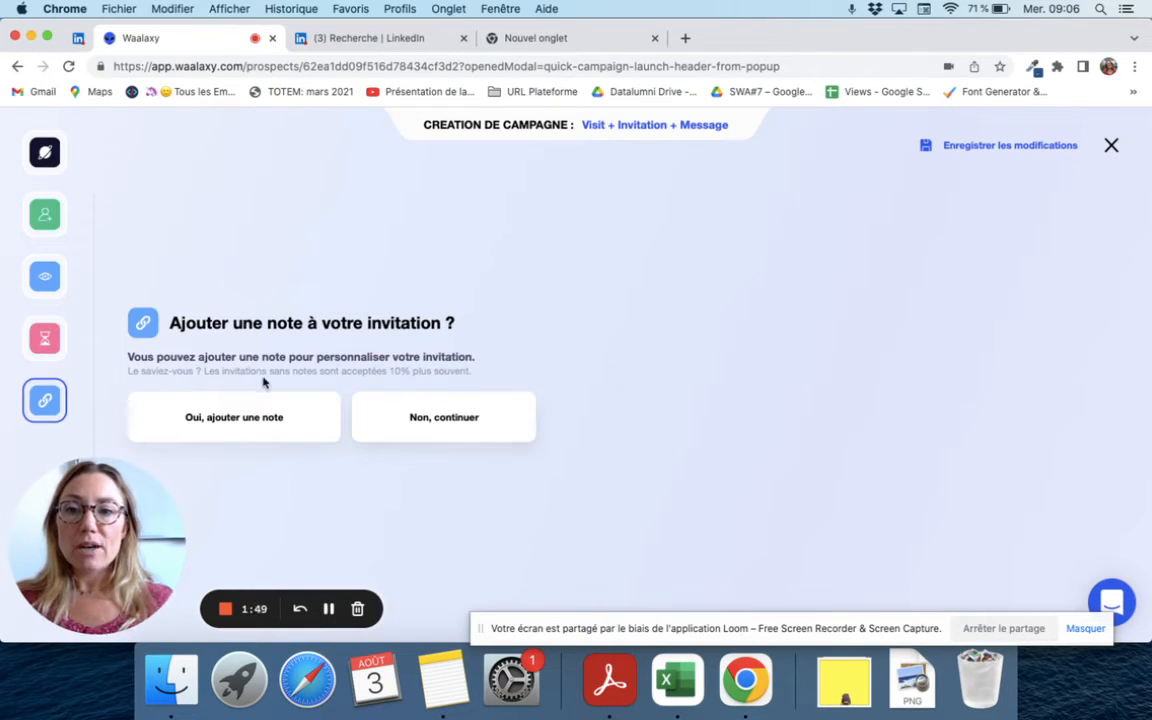
left_click(482, 424)
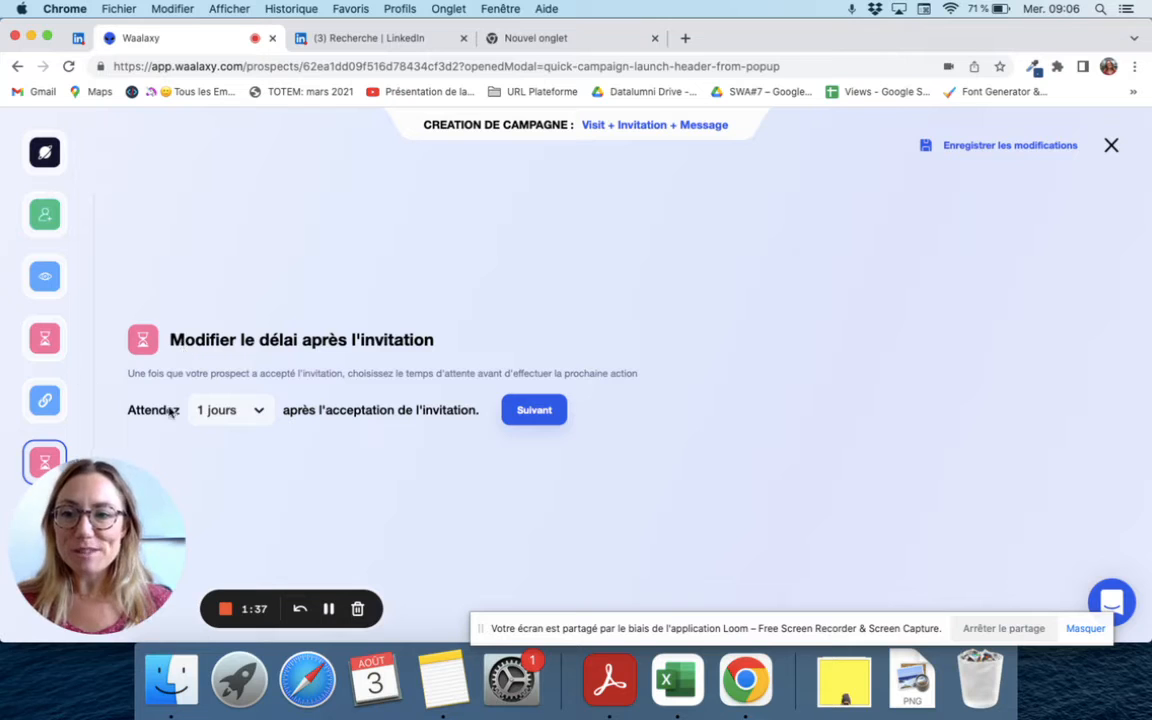
Set the delay after the invitation is accepted to 3 days and continue to the LinkedIn message
left_click(228, 414)
left_click(236, 544)
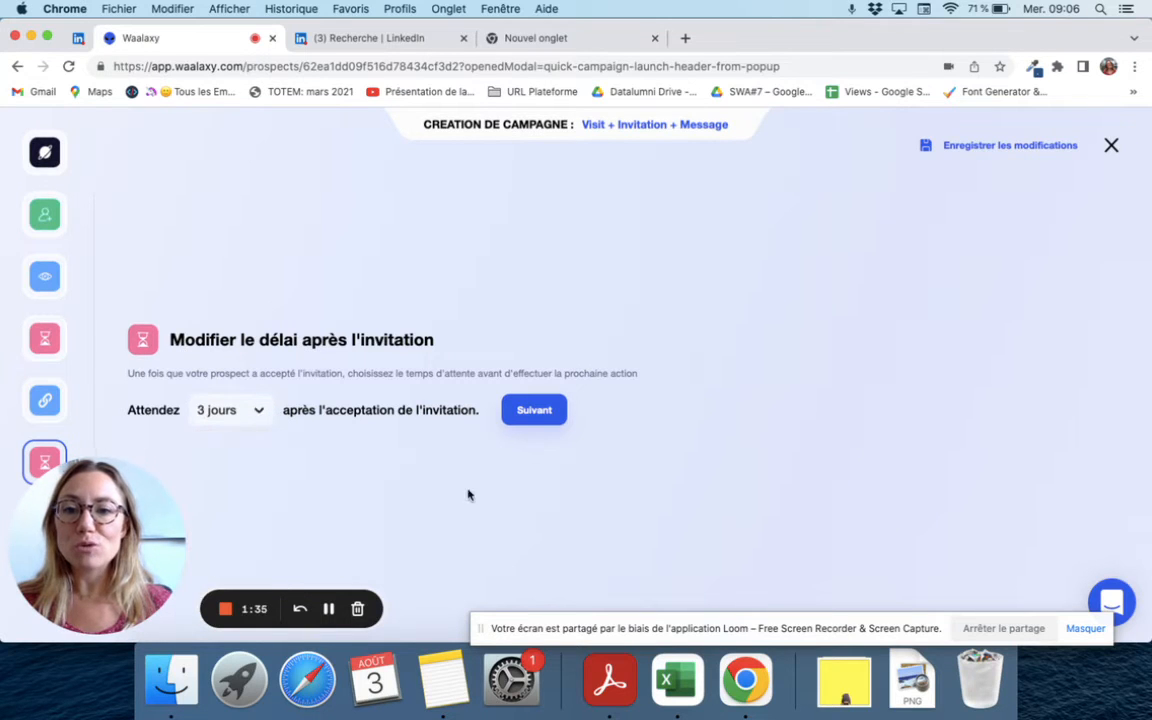
left_click(544, 413)
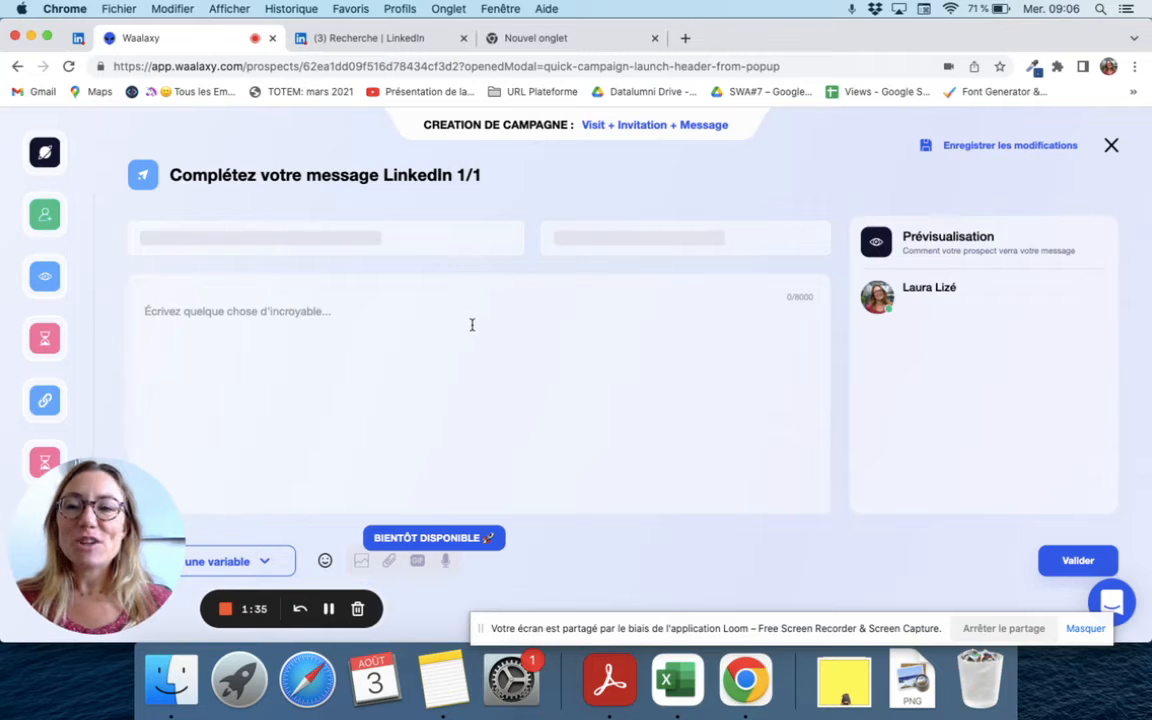
Write the LinkedIn message "Bonjour" followed by the line "Ravie de vous retrouver ici. Avez-vous bien reçu l'invitation pour votre plateforme alumni ?"
type("onjour")
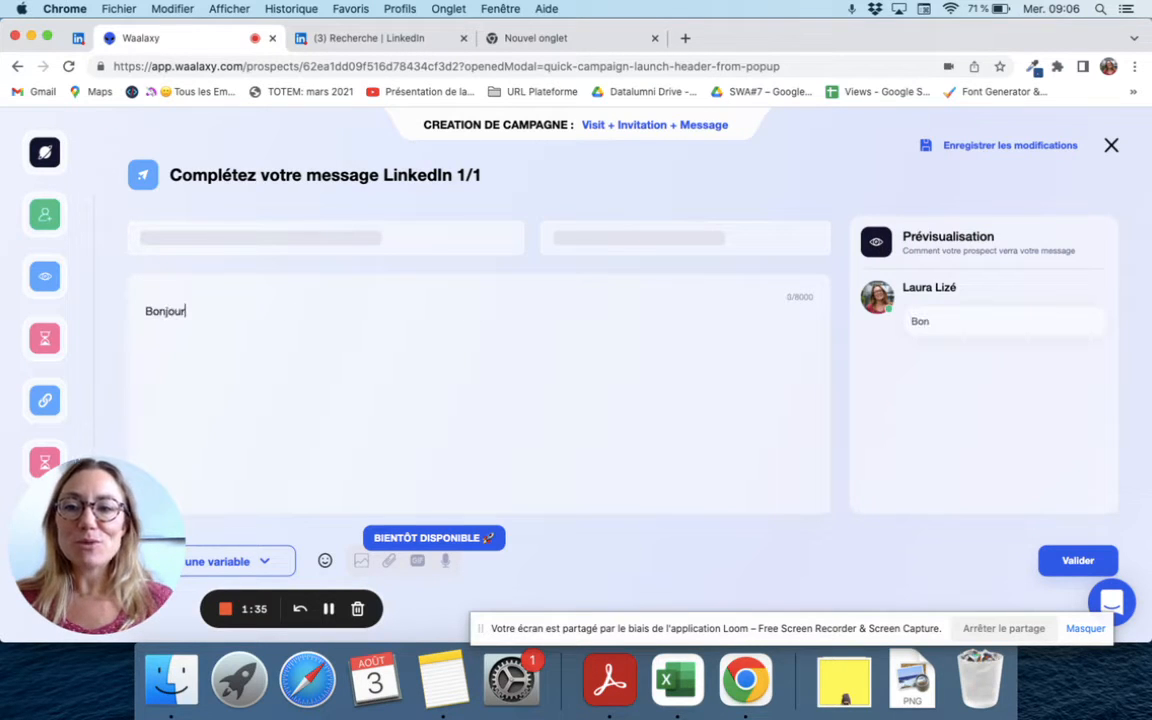
key("Return")
type("R")
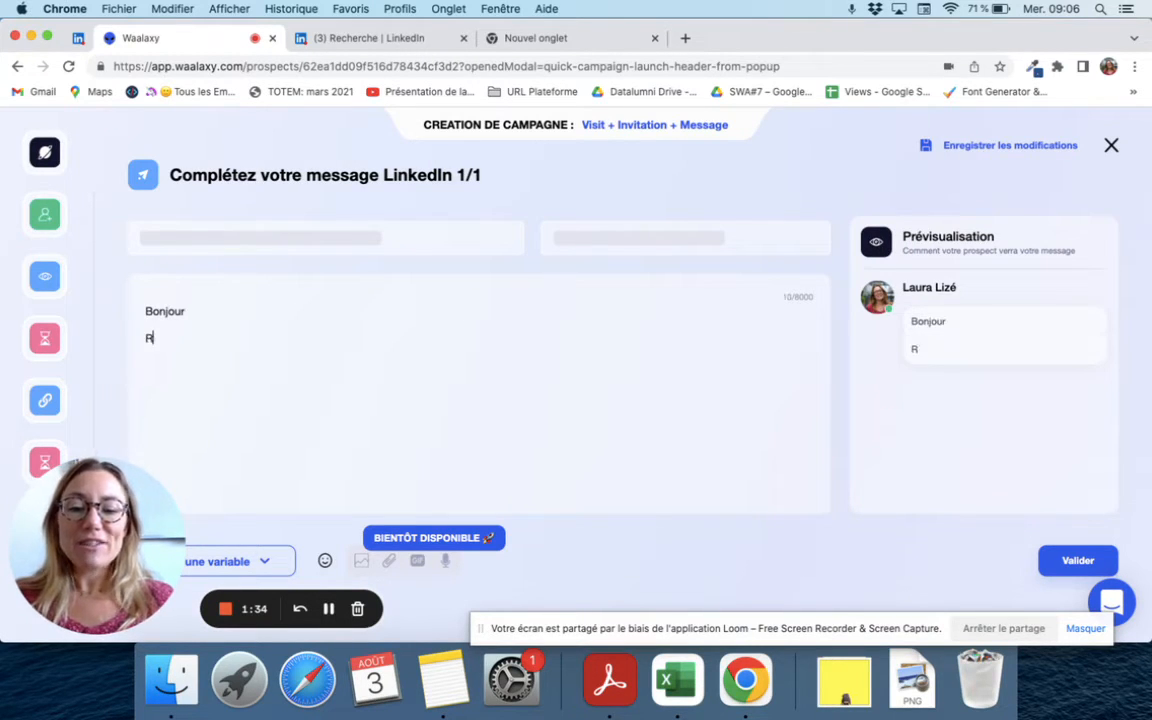
type("avie de vous retrouv")
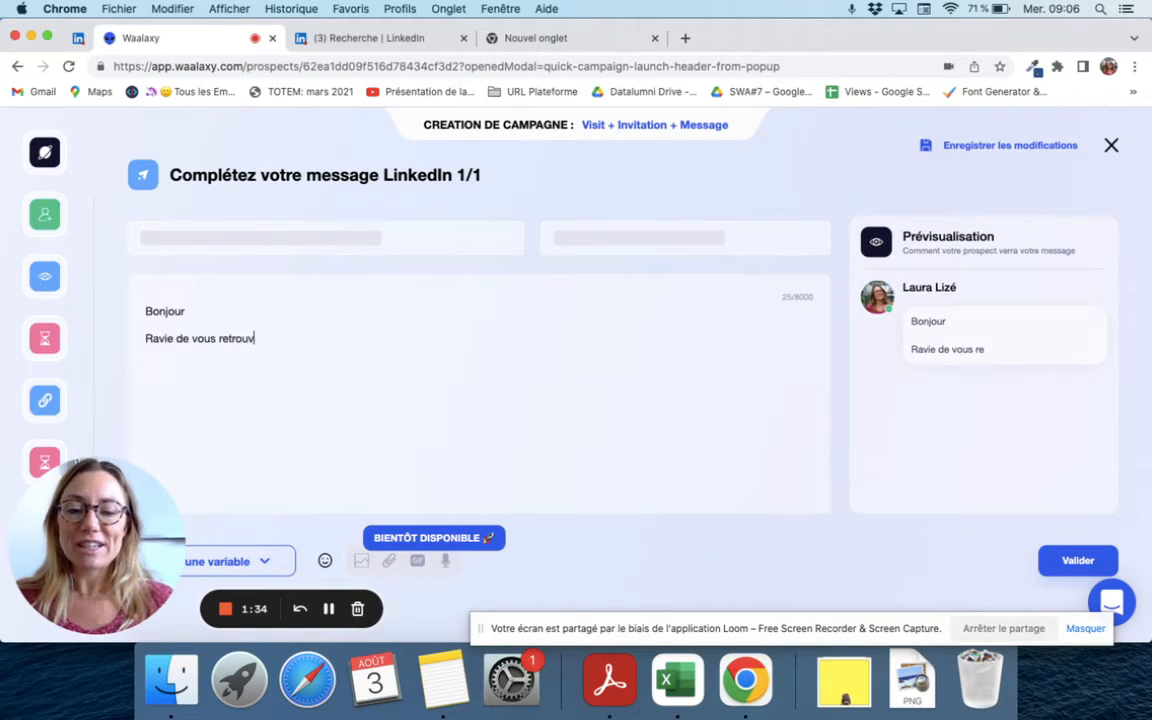
type("er ici. Avez-vous")
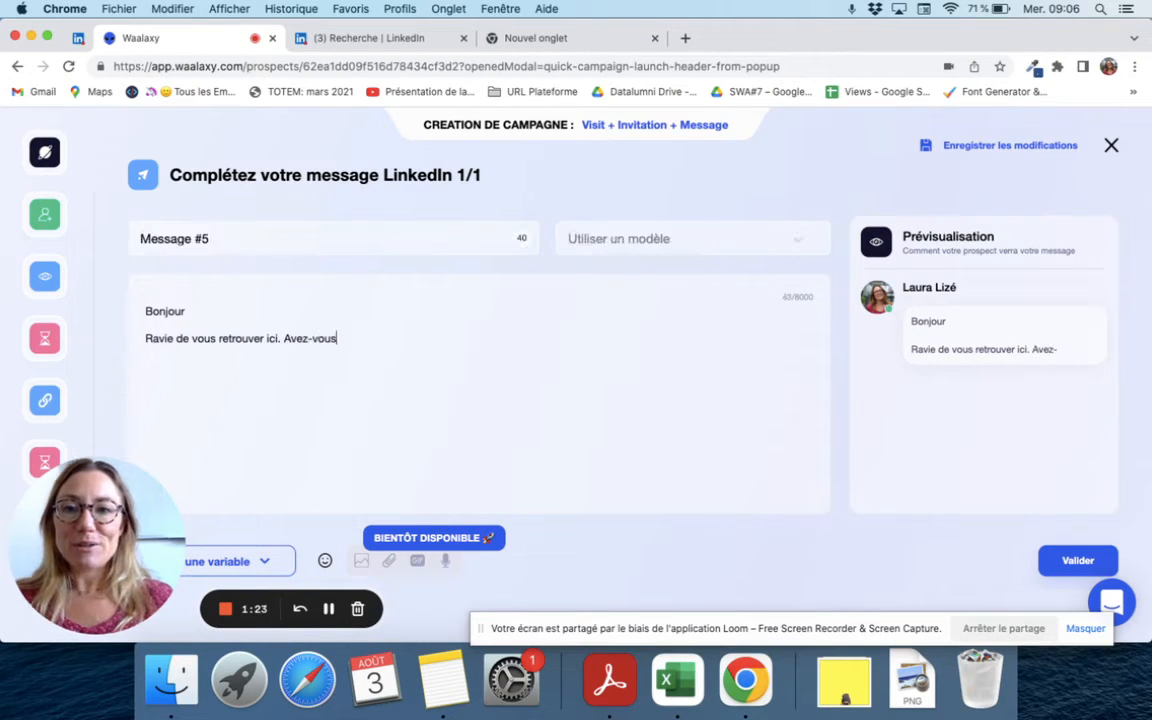
type(" bien reçu ")
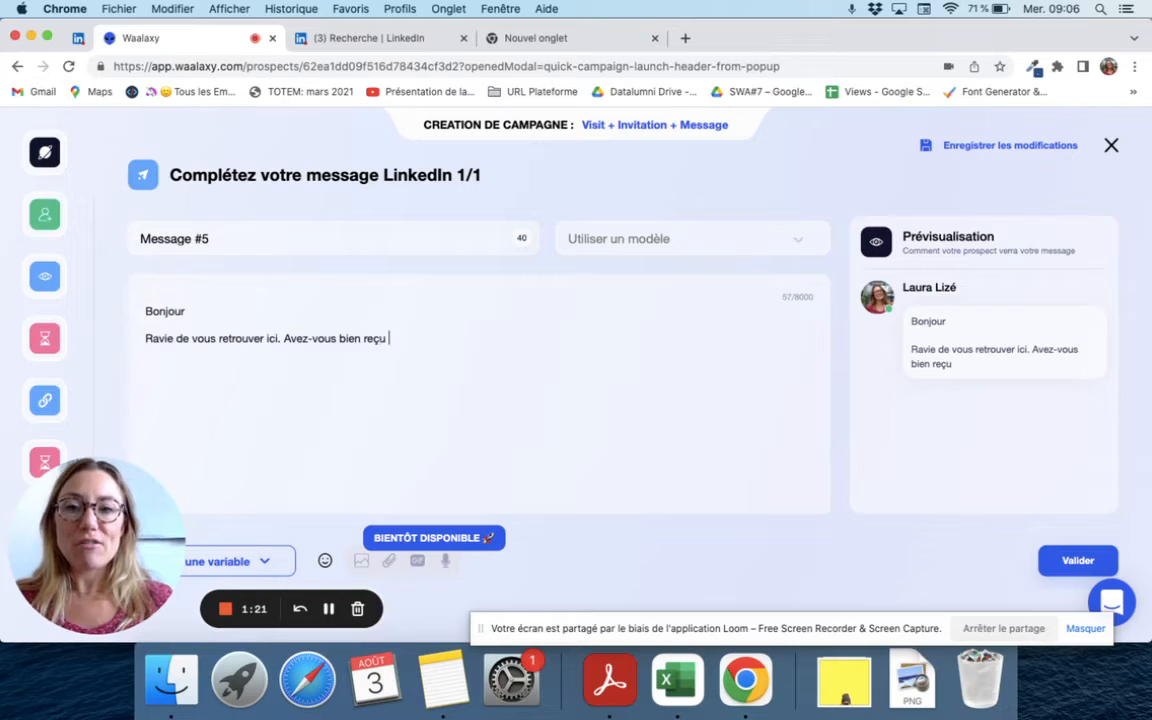
type("l'invitation p")
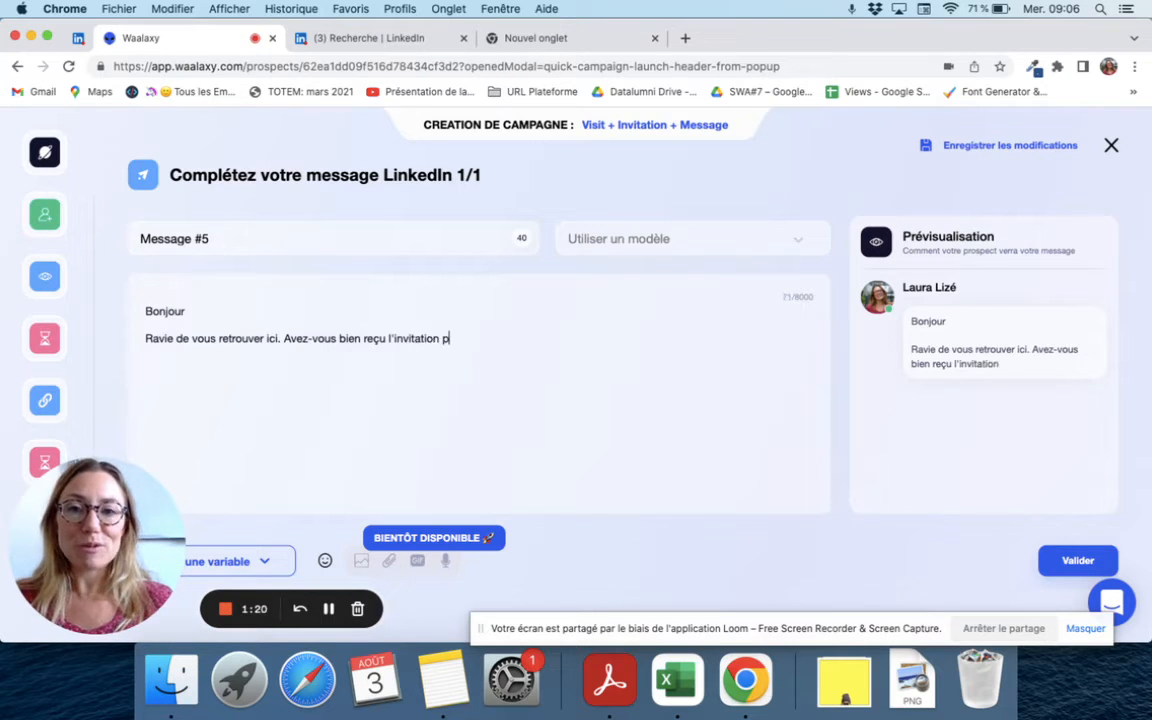
type("our votre platefor")
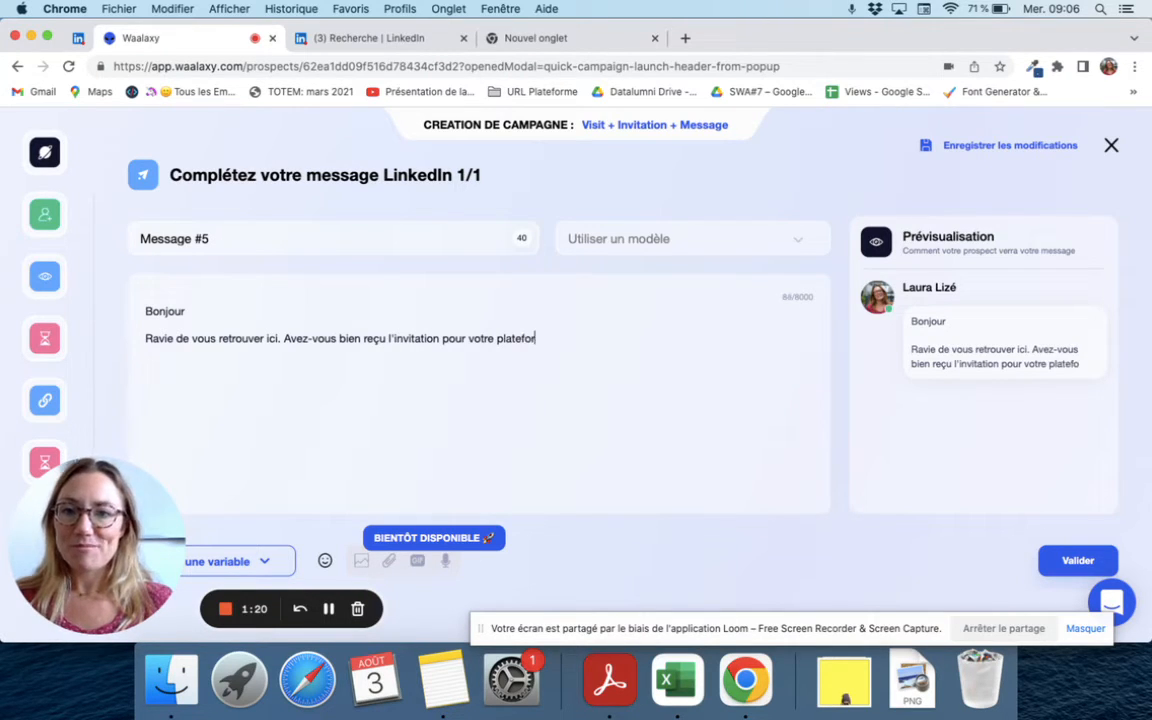
type("me amk")
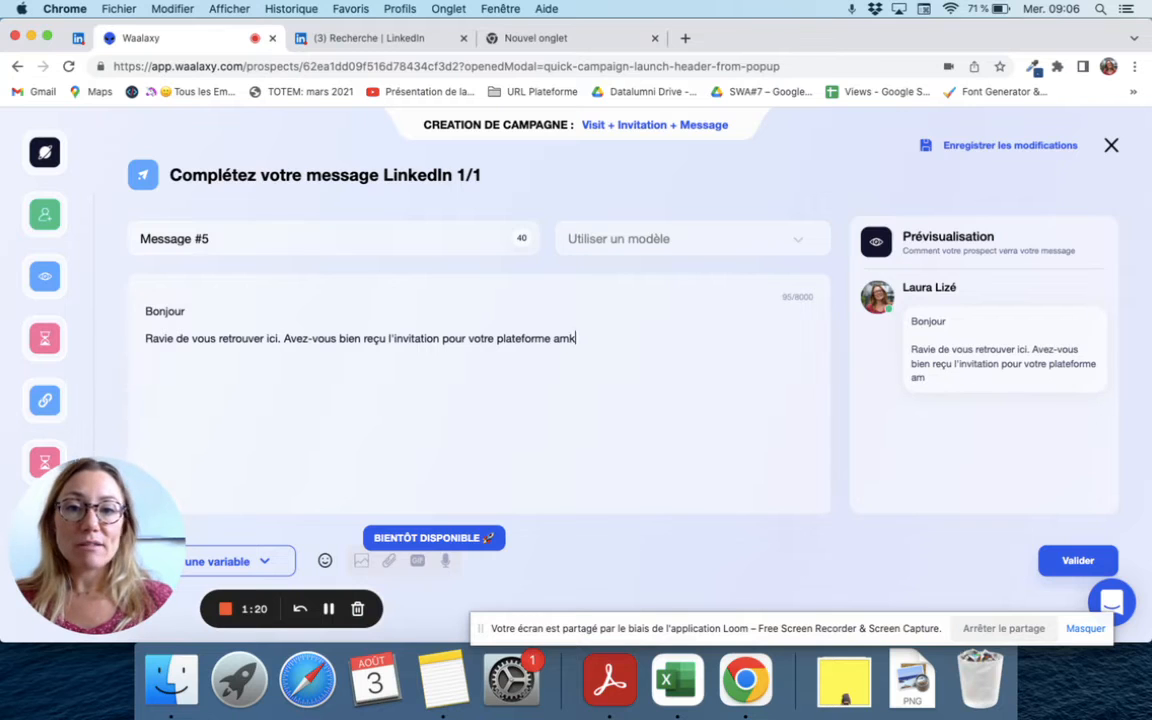
type("umni ?")
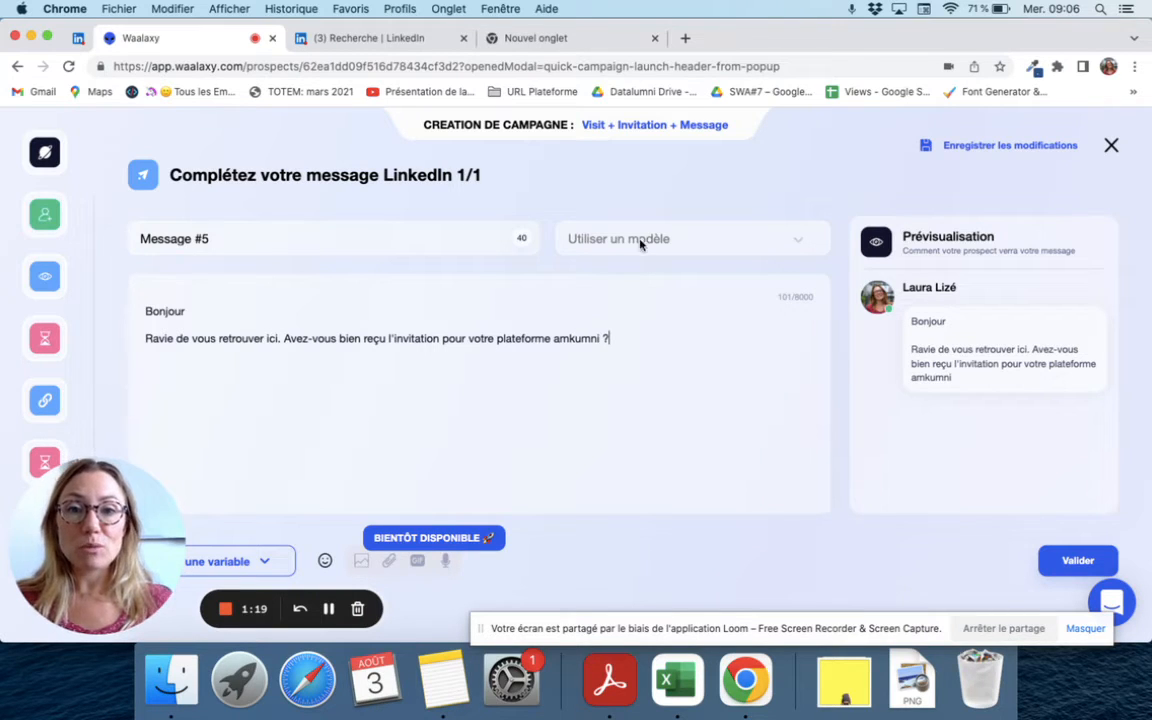
left_click(570, 341)
key("BackSpace")
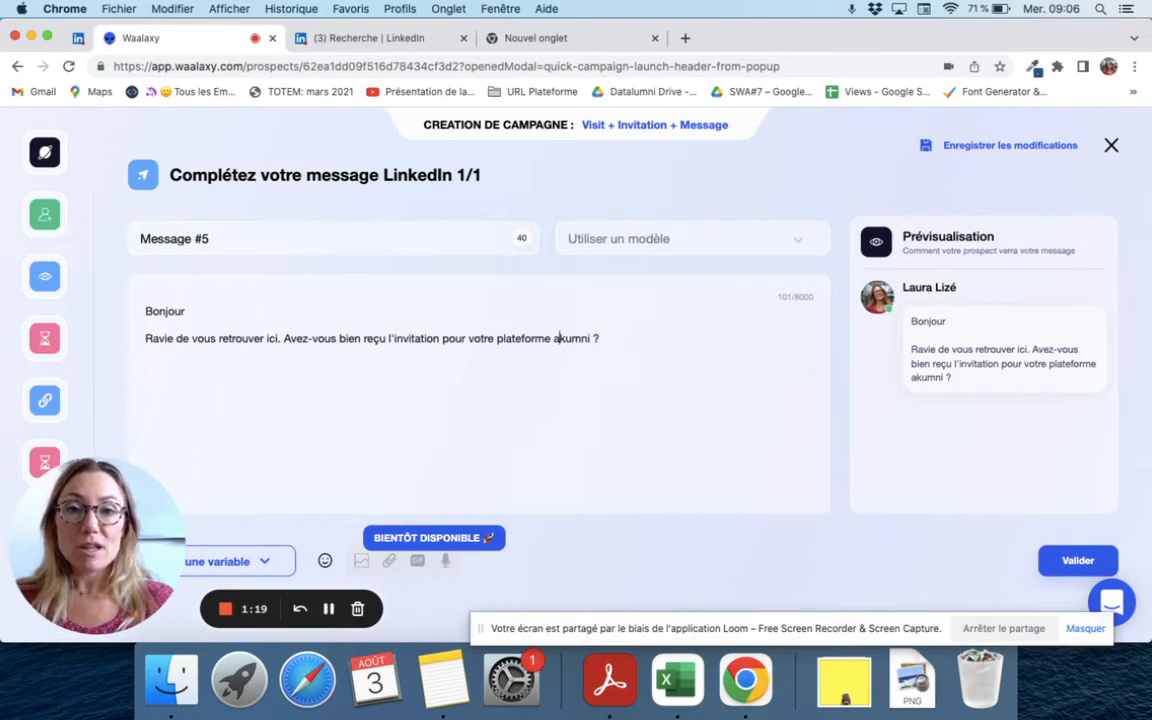
key("Right")
key("BackSpace")
type("l")
Insert the firstName variable after "Bonjour" in the message and validate the message
left_click(196, 311)
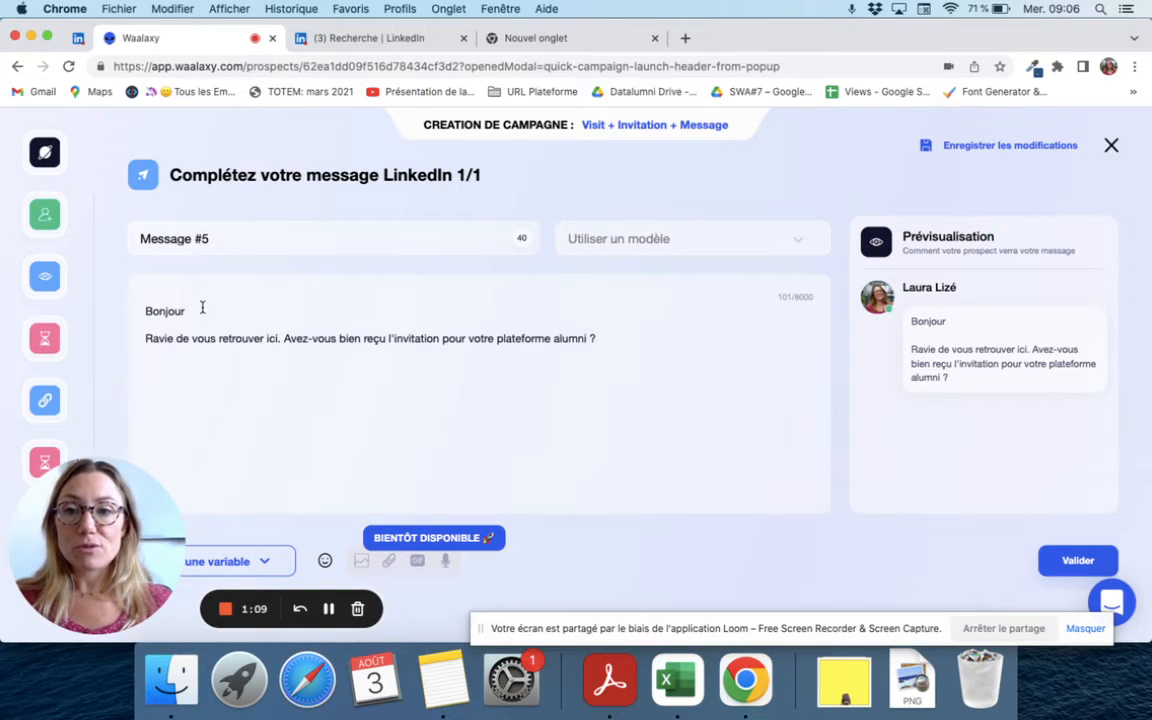
left_click(232, 561)
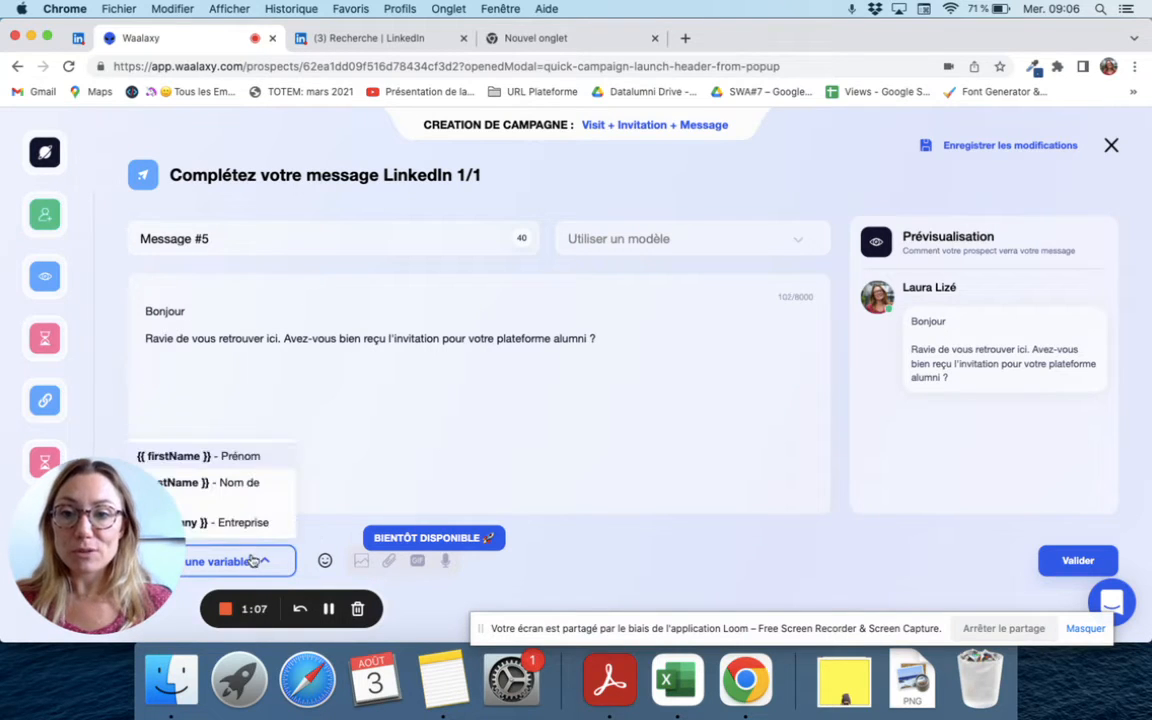
left_click(245, 457)
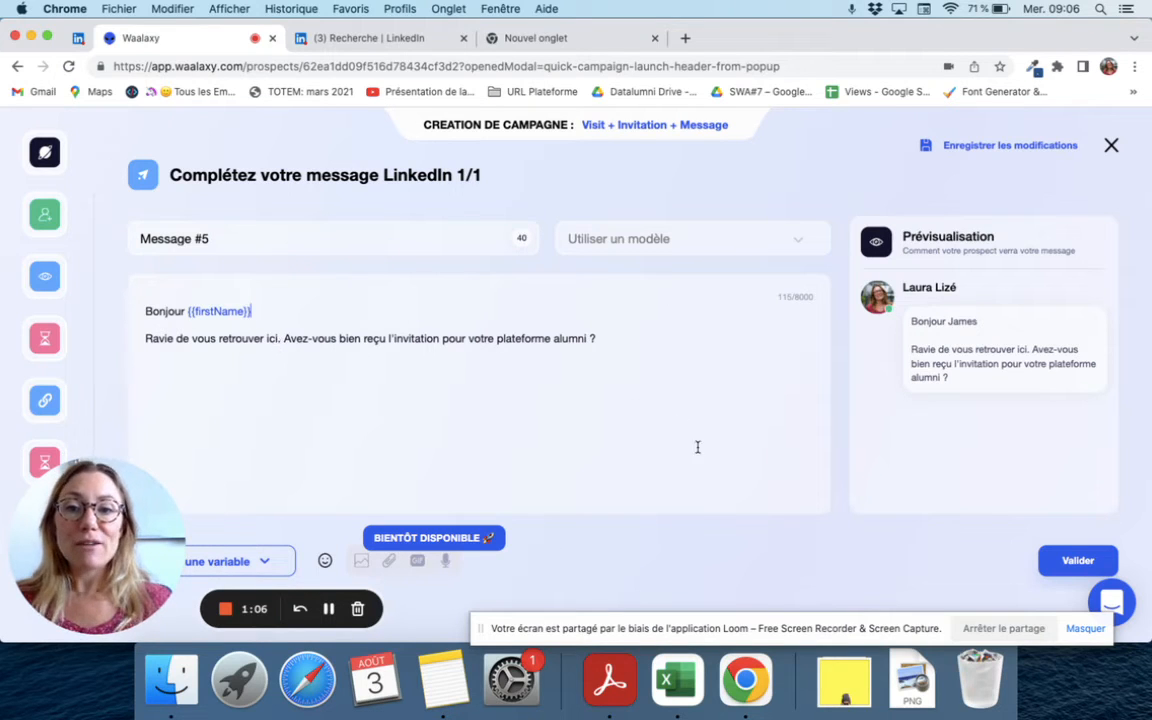
left_click(1059, 561)
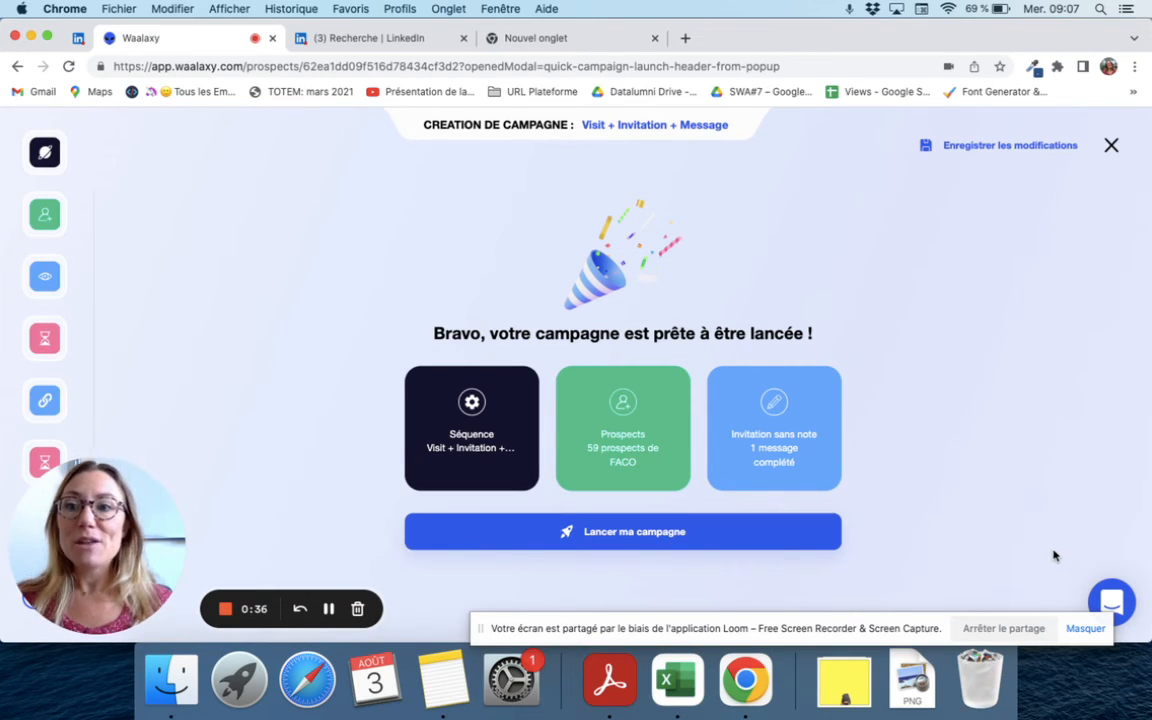
Reopen the campaign's prospect selection, then quit the campaign editor without saving
left_click(45, 214)
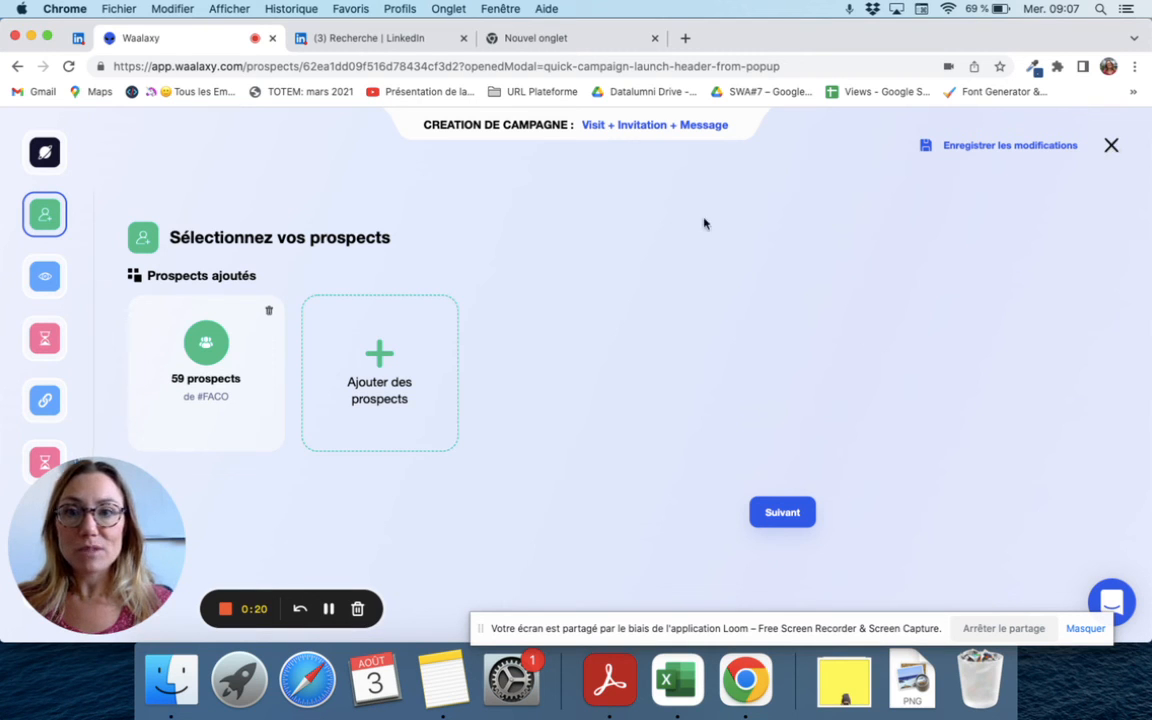
left_click(45, 153)
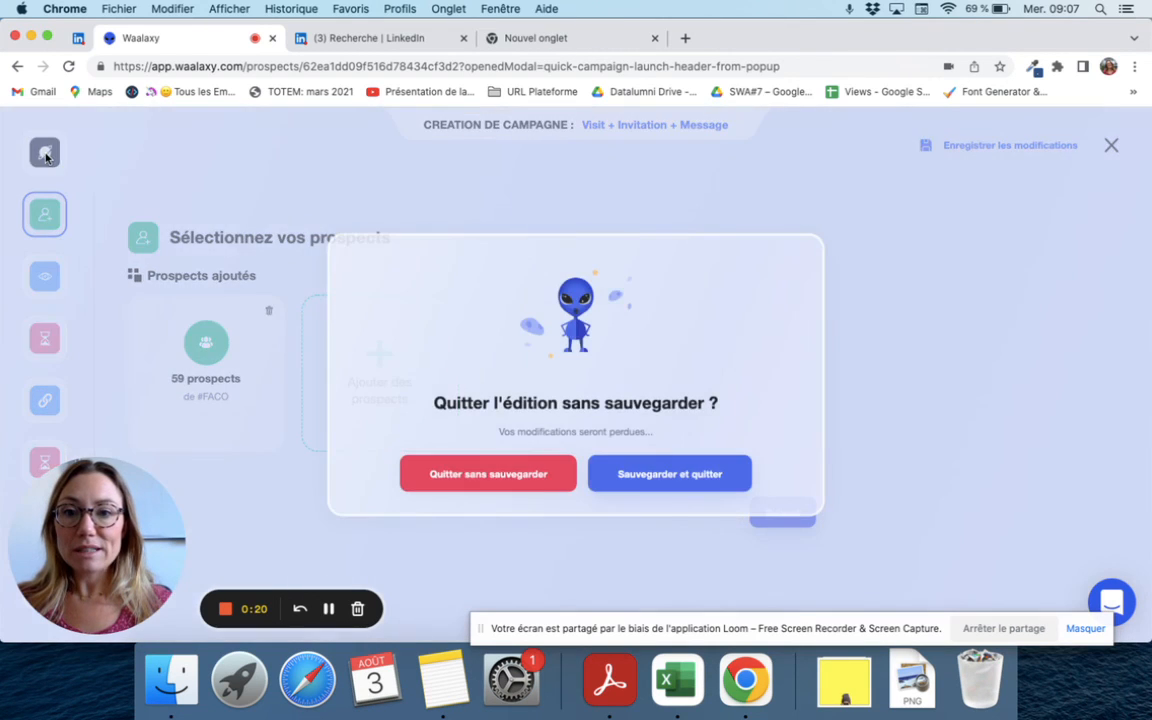
left_click(528, 480)
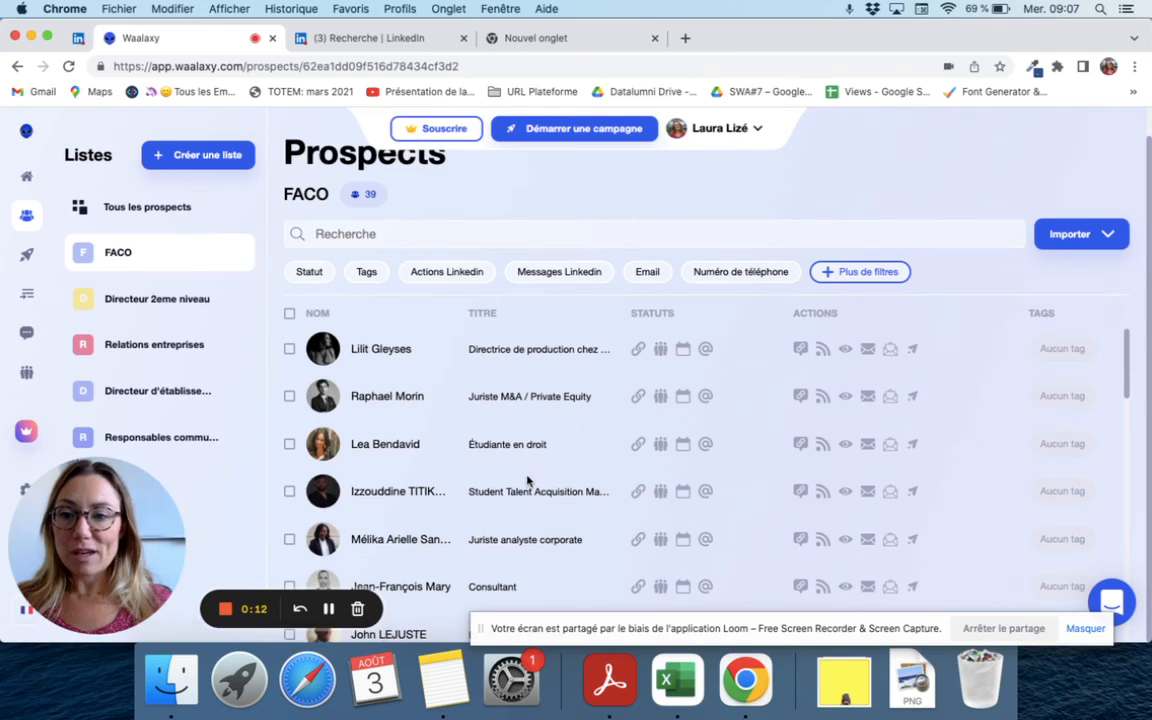
Select all prospects in the FACO list
left_click(289, 313)
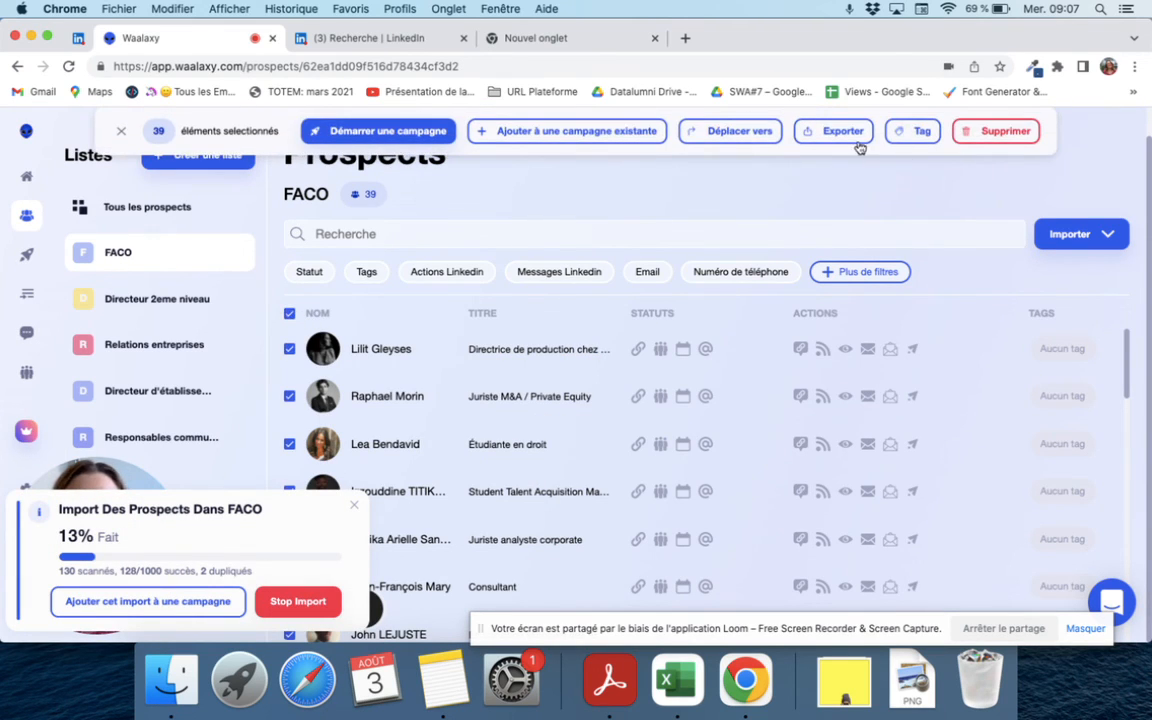